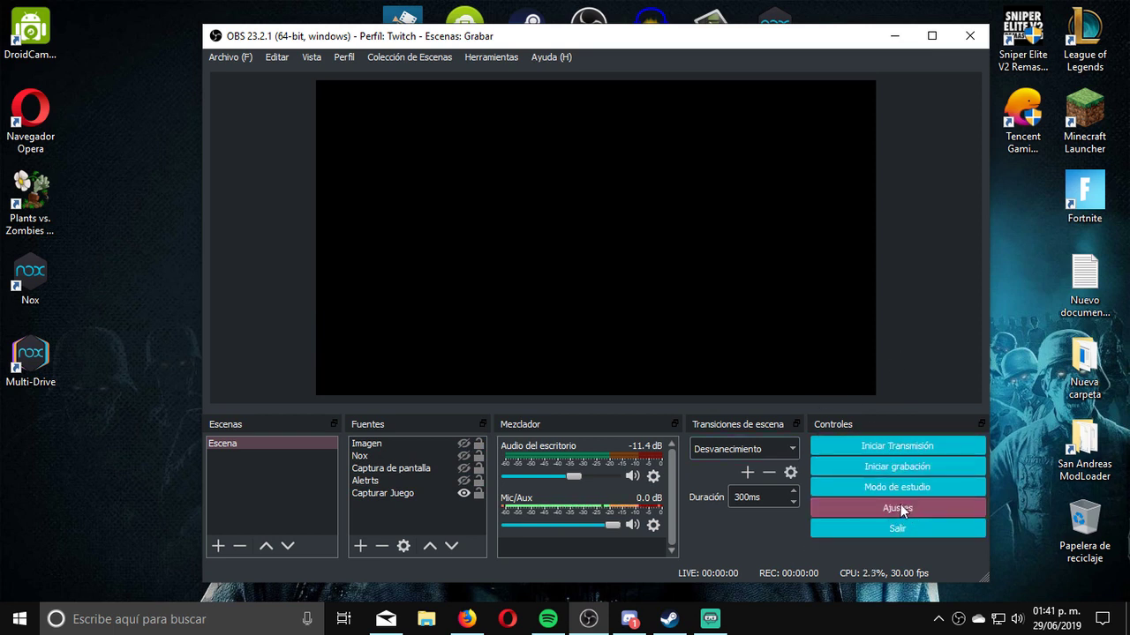
# Step: Open the output settings and choose Sencillo as the output mode
pyautogui.click(888, 508)
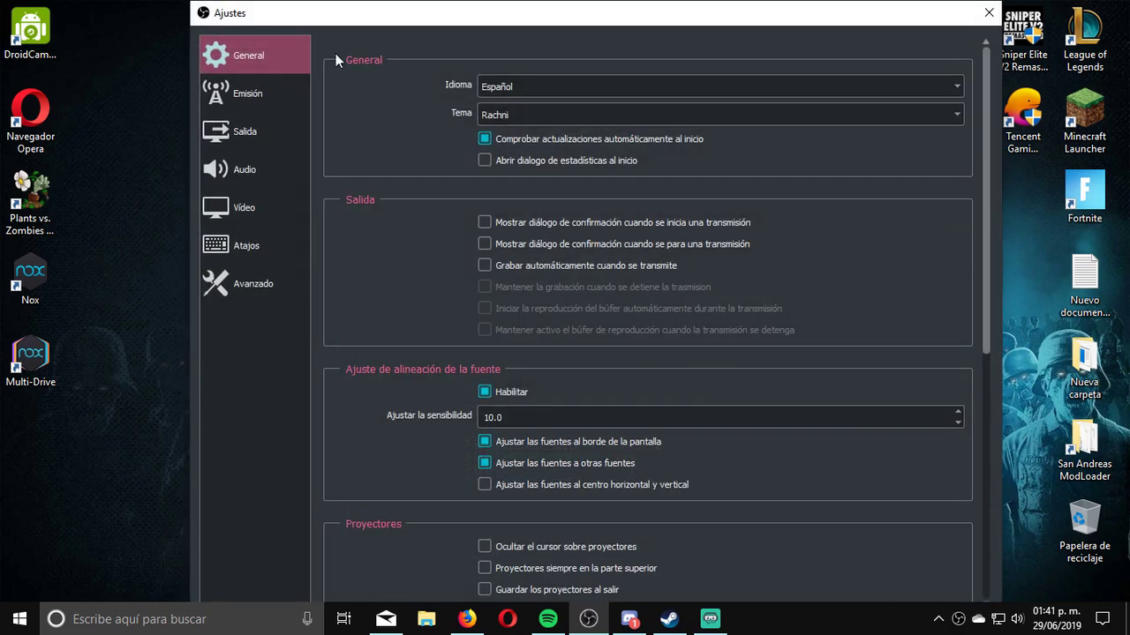
pyautogui.moveTo(536, 88); pyautogui.dragTo(521, 36)
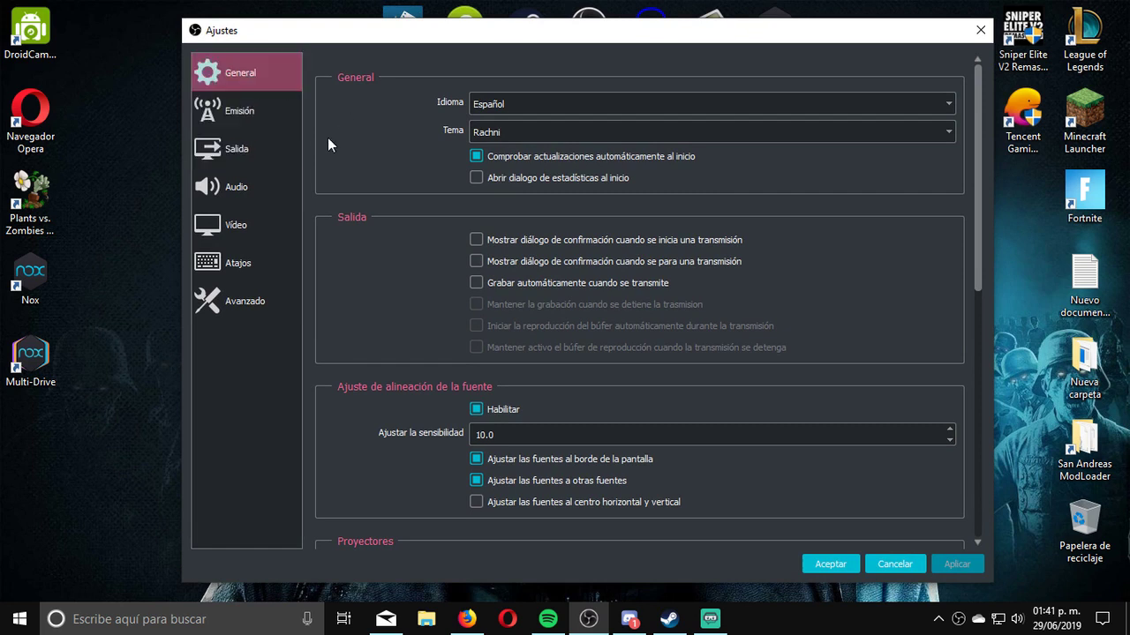
pyautogui.click(262, 163)
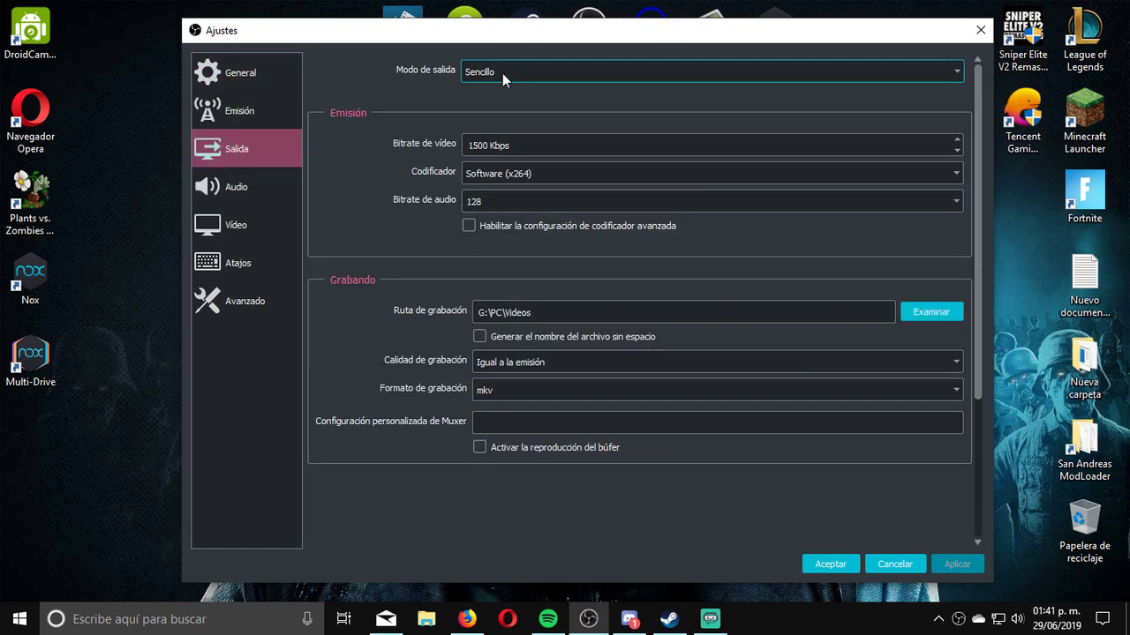
pyautogui.click(485, 69)
pyautogui.click(493, 71)
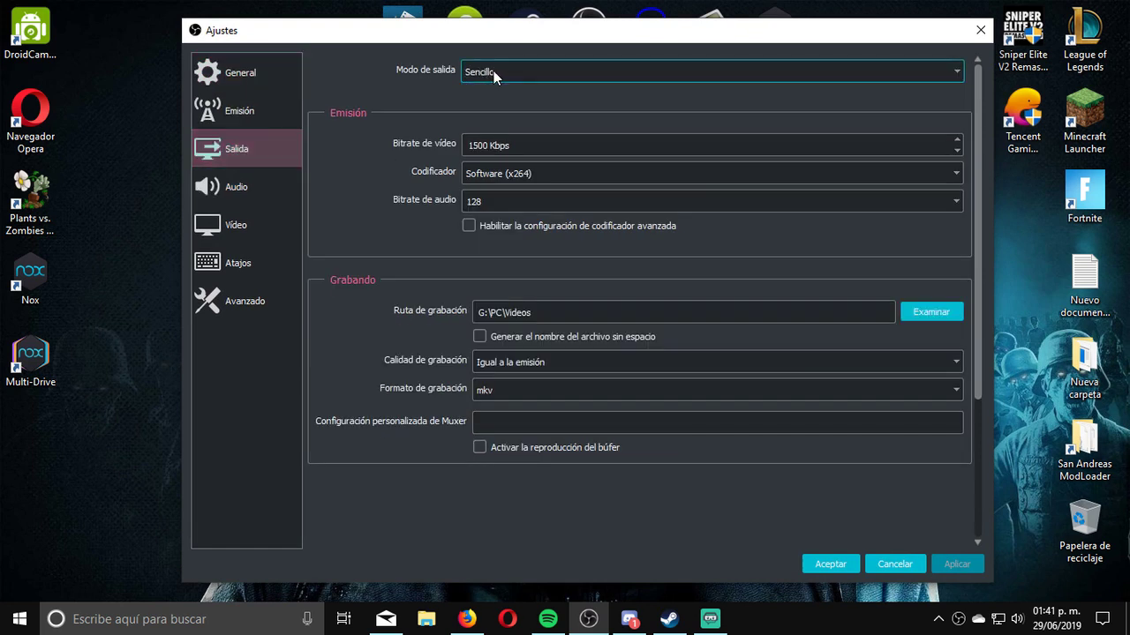
pyautogui.click(475, 71)
pyautogui.click(469, 86)
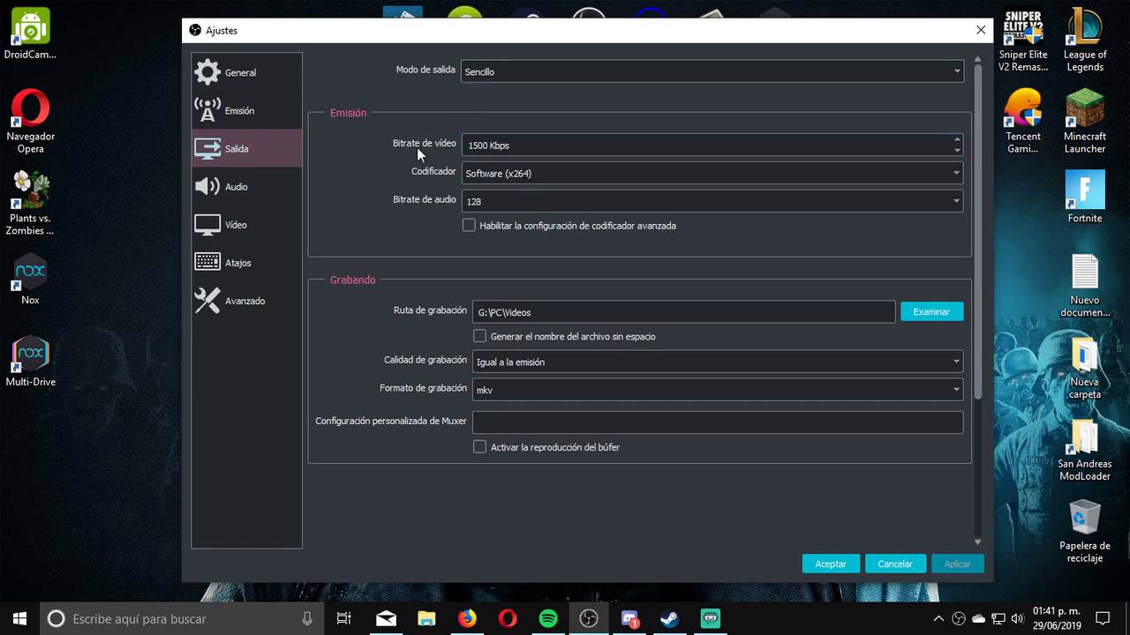
# Step: Highlight the video bitrate value in the streaming output settings
pyautogui.moveTo(489, 145); pyautogui.dragTo(444, 144)
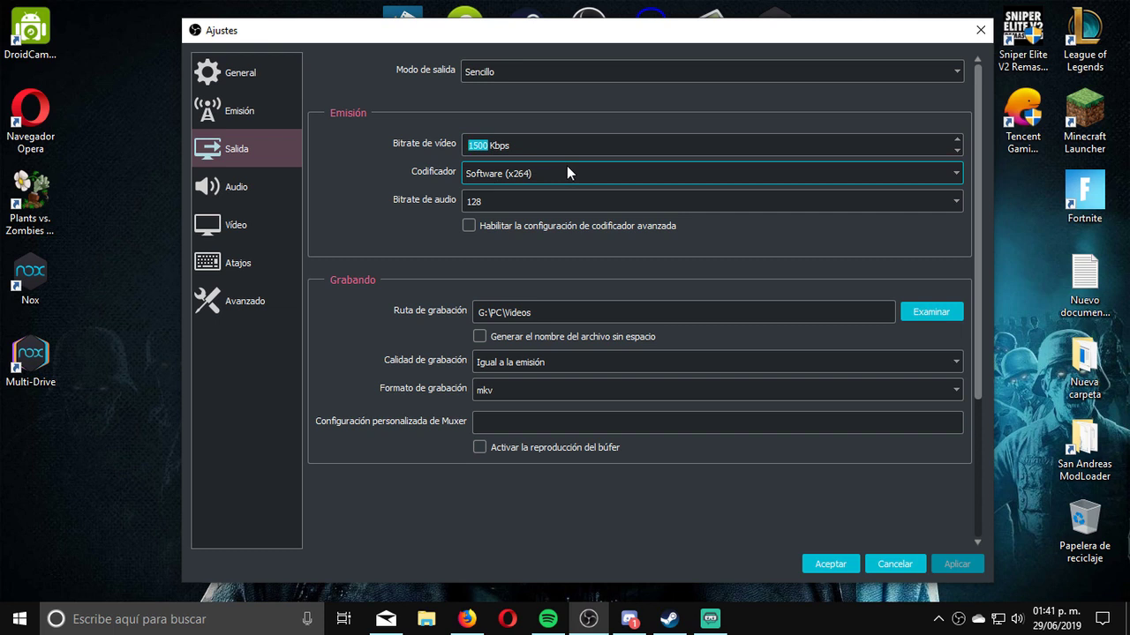
pyautogui.press('End')
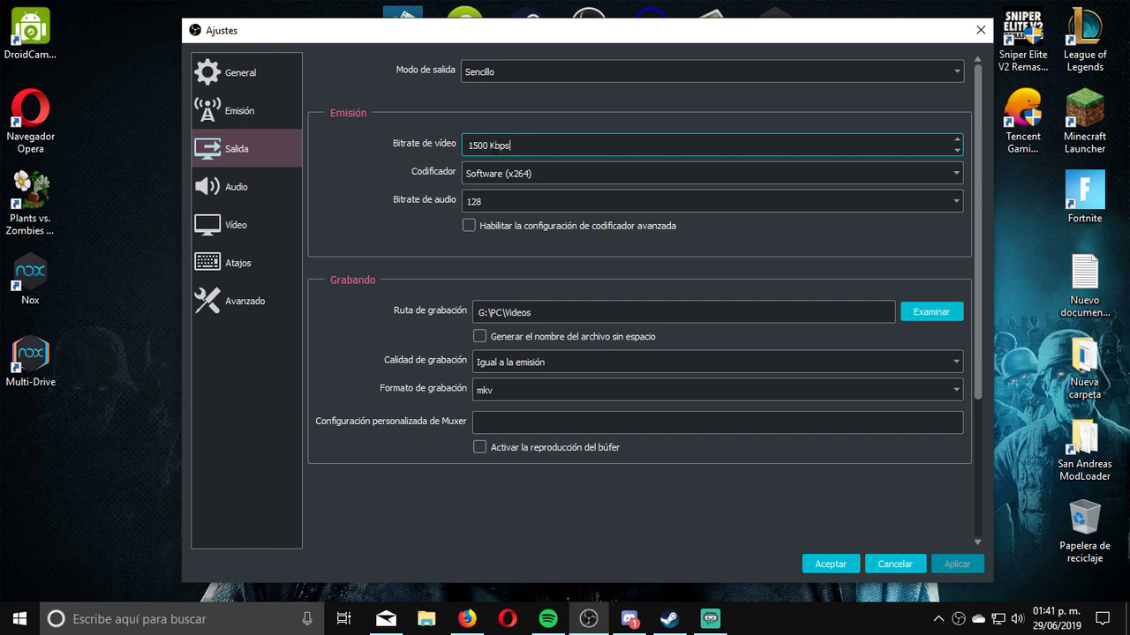
pyautogui.hotkey('ctrl', 'a')
# Step: Switch to the Speedtest results in Firefox and examine the download and upload speeds
pyautogui.click(468, 620)
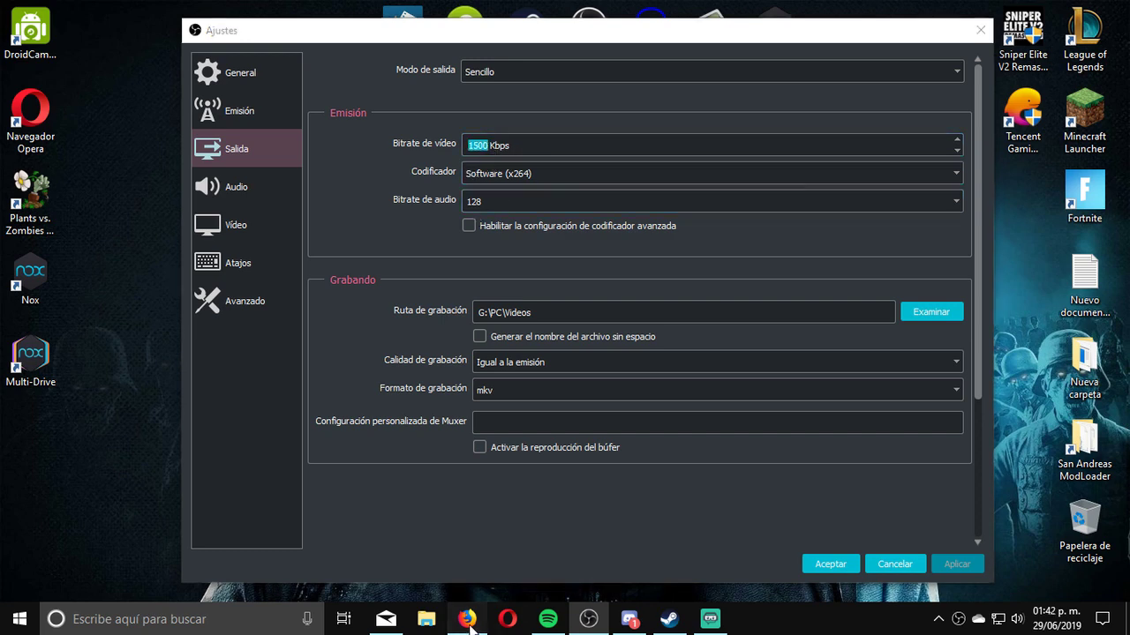
pyautogui.click(651, 14)
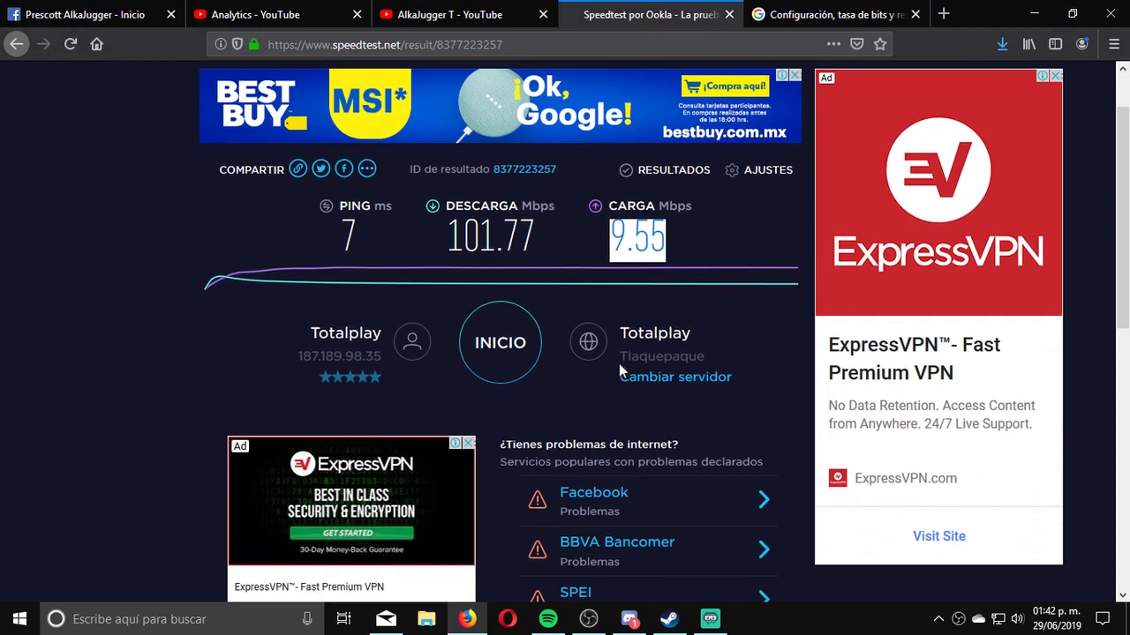
pyautogui.scroll(-1, 619, 364)
pyautogui.scroll(2, 618, 363)
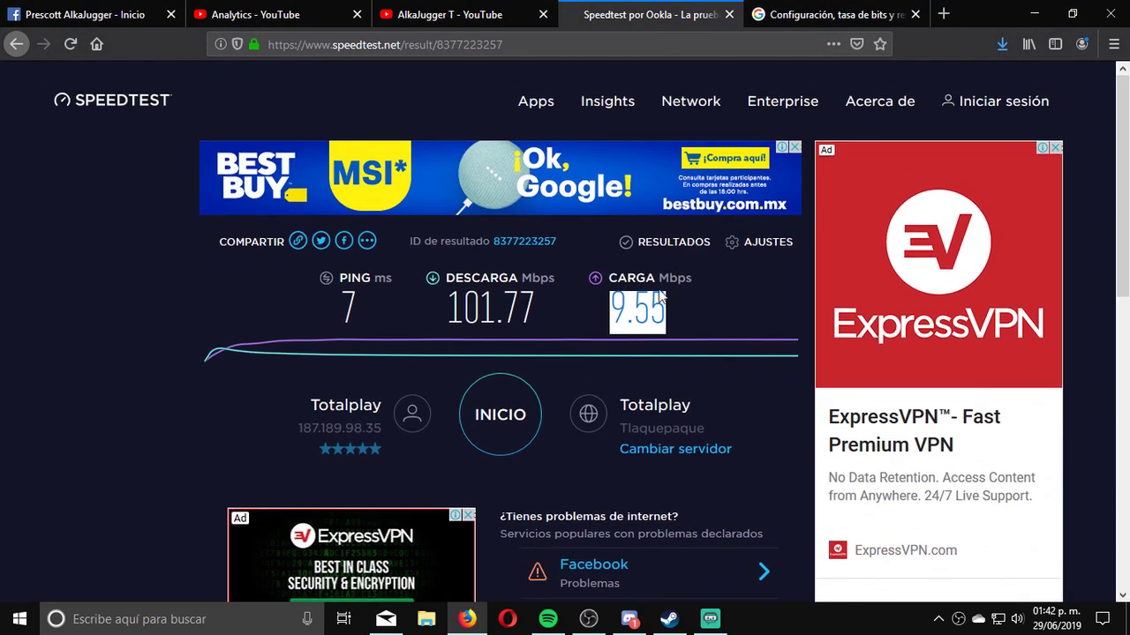
pyautogui.moveTo(445, 309); pyautogui.dragTo(542, 315)
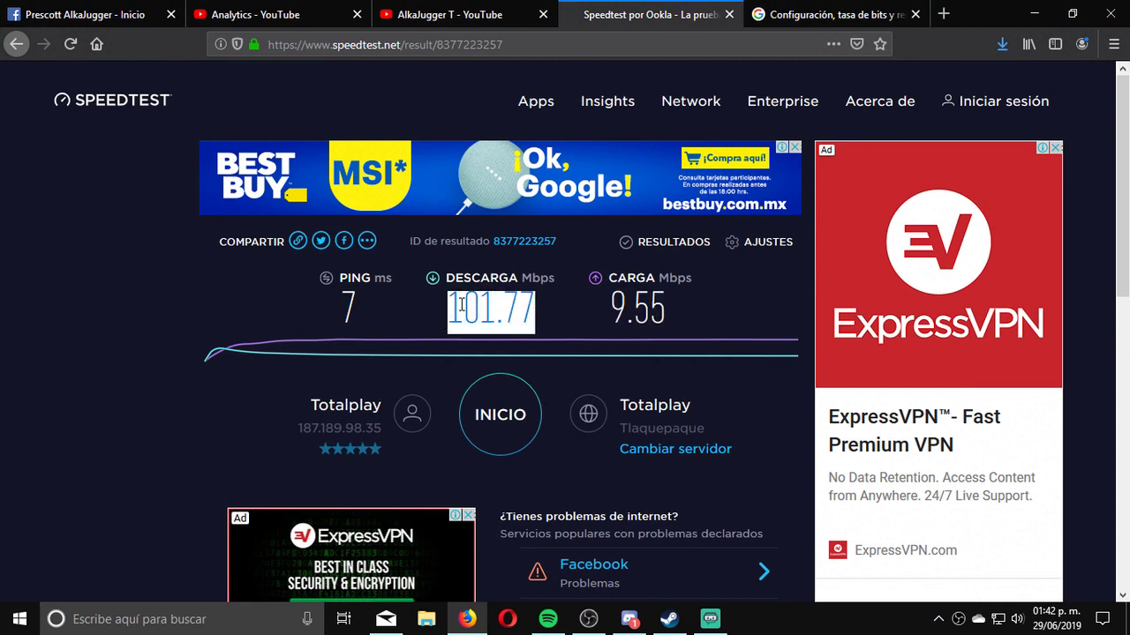
pyautogui.moveTo(610, 309); pyautogui.dragTo(667, 311)
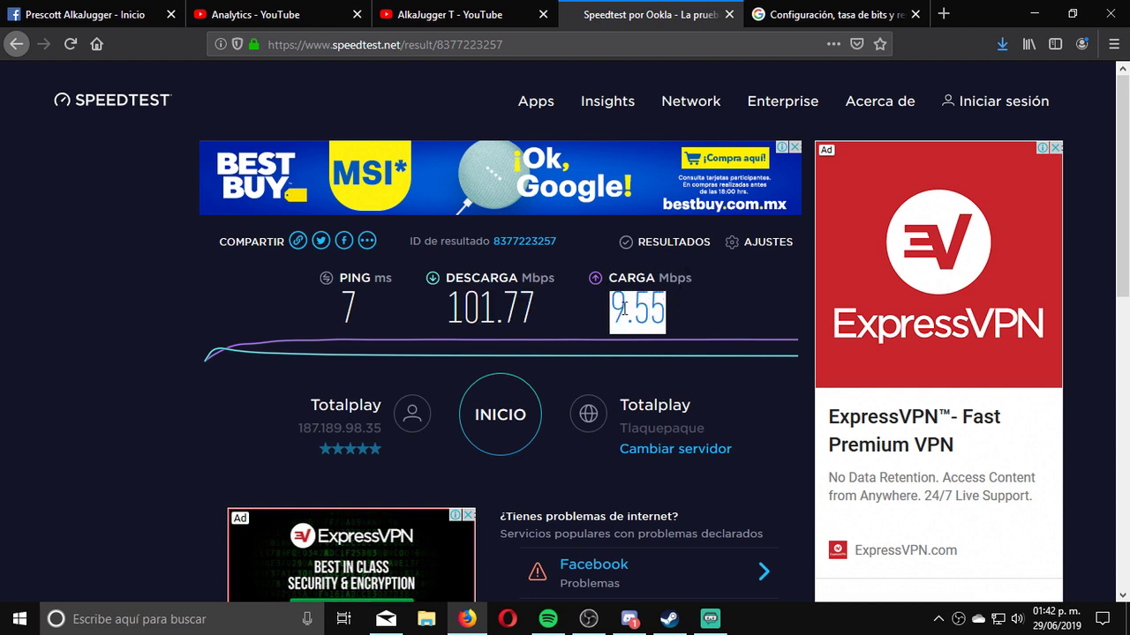
pyautogui.click(635, 338)
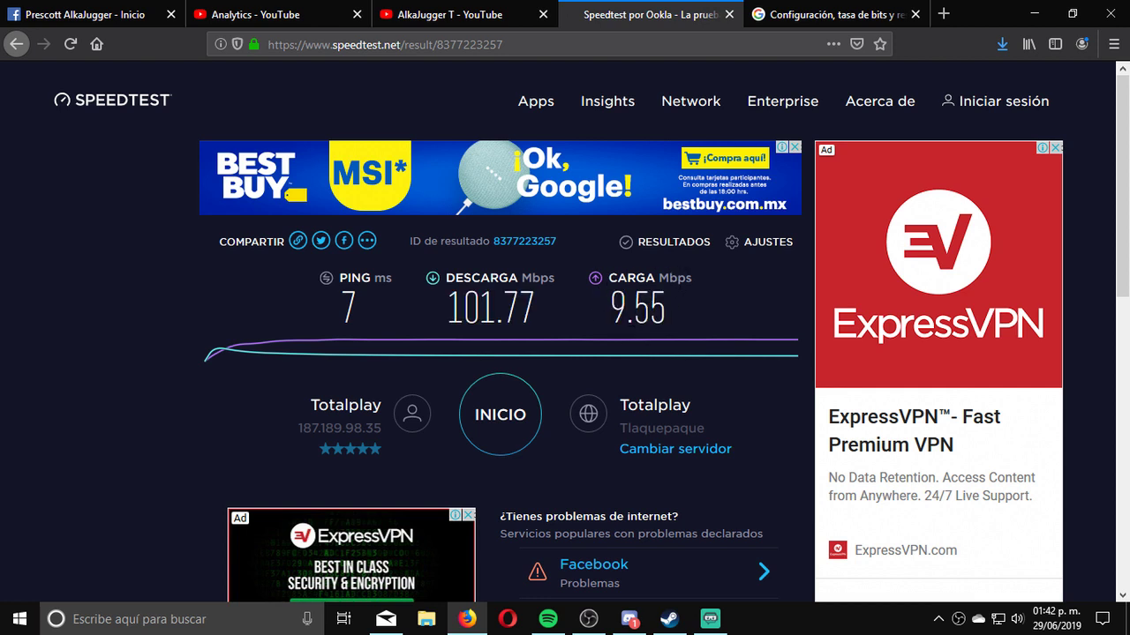
pyautogui.moveTo(609, 308); pyautogui.dragTo(668, 309)
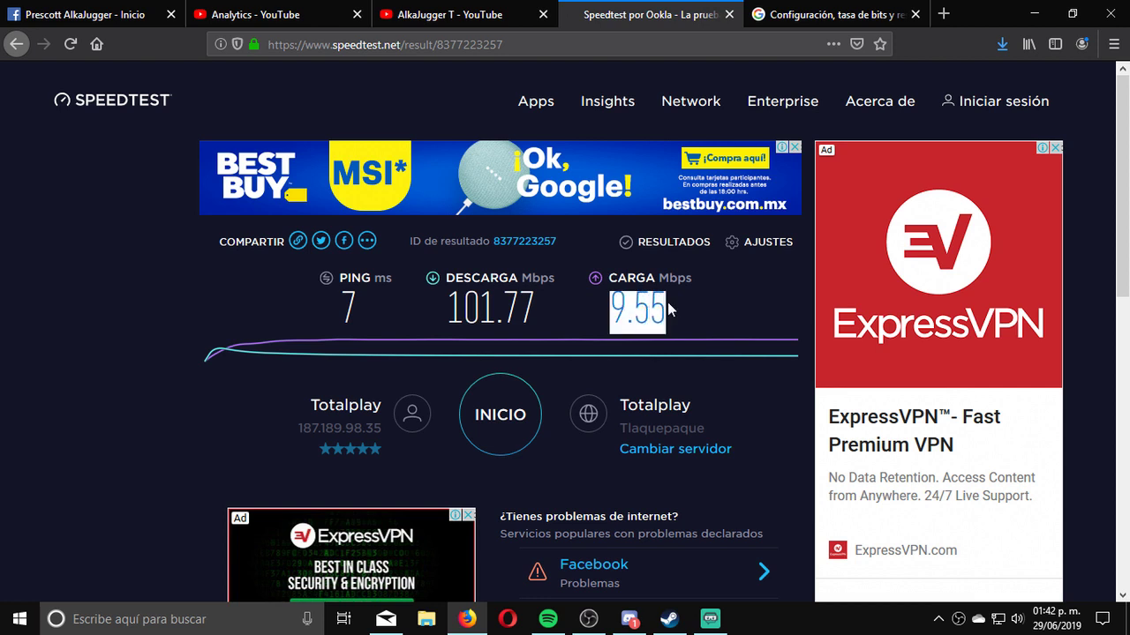
pyautogui.click(643, 331)
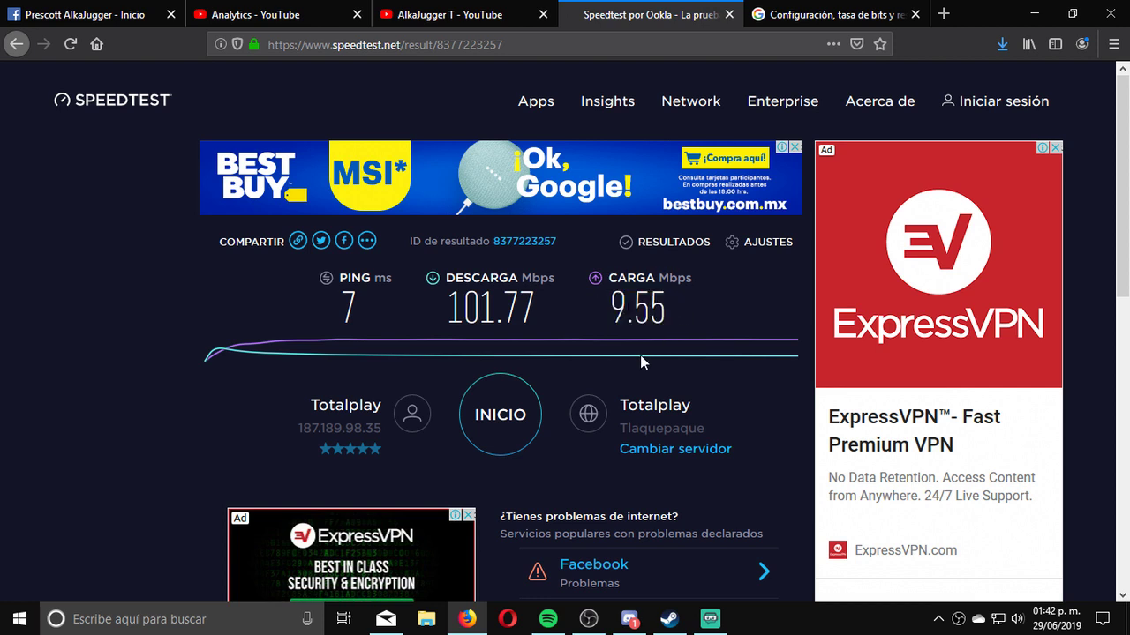
pyautogui.moveTo(609, 307); pyautogui.dragTo(627, 307)
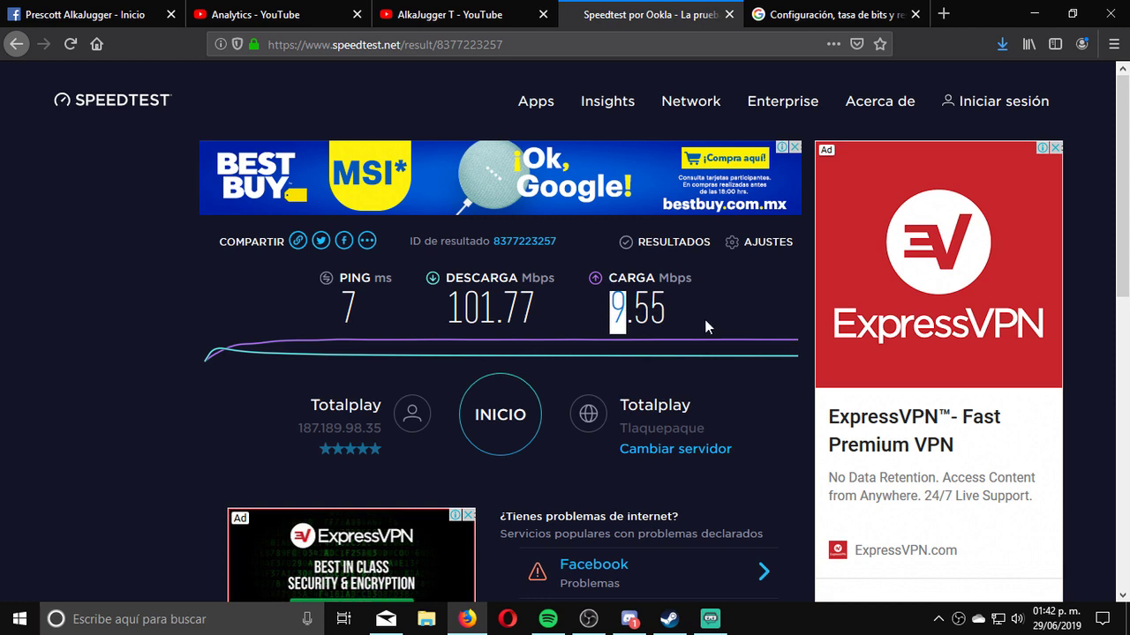
pyautogui.moveTo(668, 309)
pyautogui.mouseDown()
pyautogui.moveTo(623, 309)
pyautogui.moveTo(660, 309)
pyautogui.mouseUp()
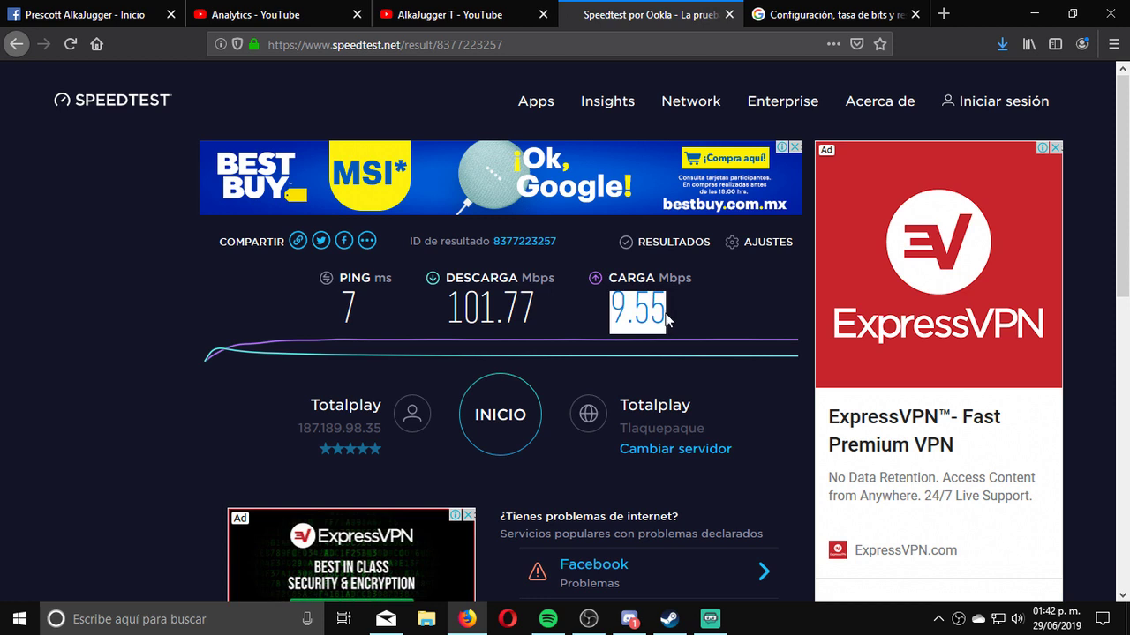
pyautogui.click(642, 311)
pyautogui.moveTo(609, 309); pyautogui.dragTo(667, 309)
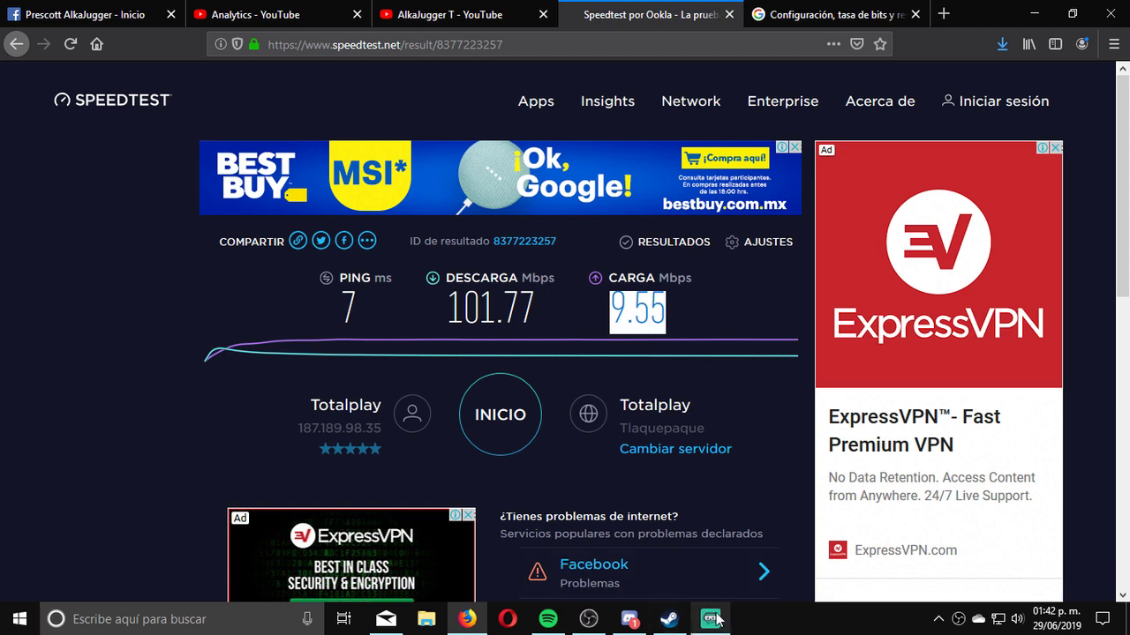
# Step: Switch back to the OBS settings and set the streaming video bitrate to 2000 Kbps
pyautogui.click(589, 619)
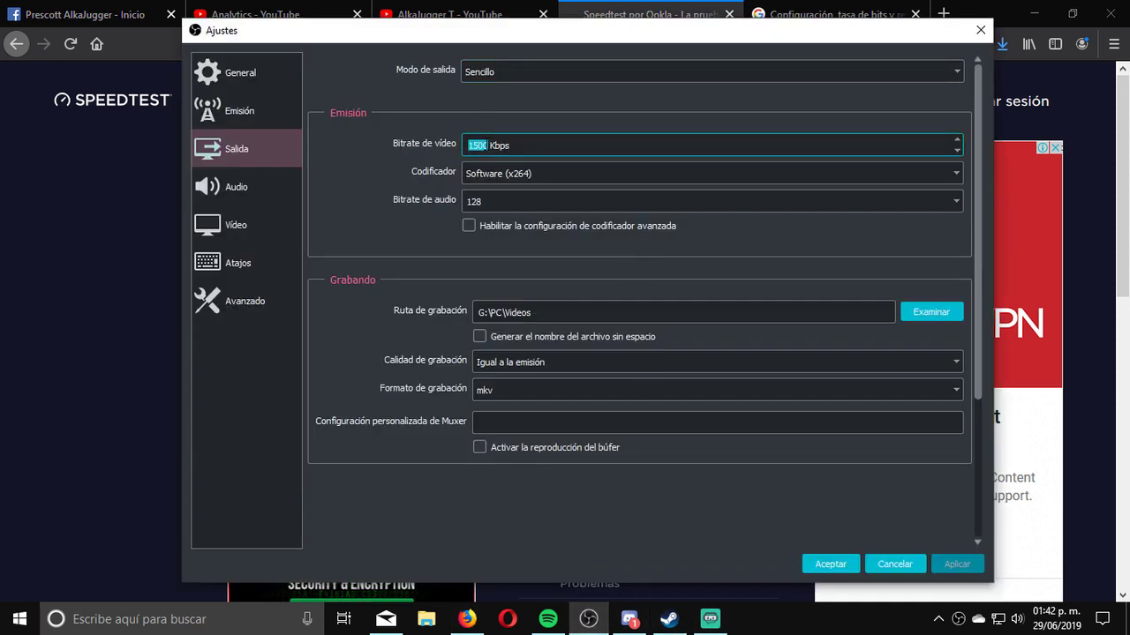
pyautogui.click(484, 145)
pyautogui.doubleClick(482, 145)
pyautogui.write('2000')
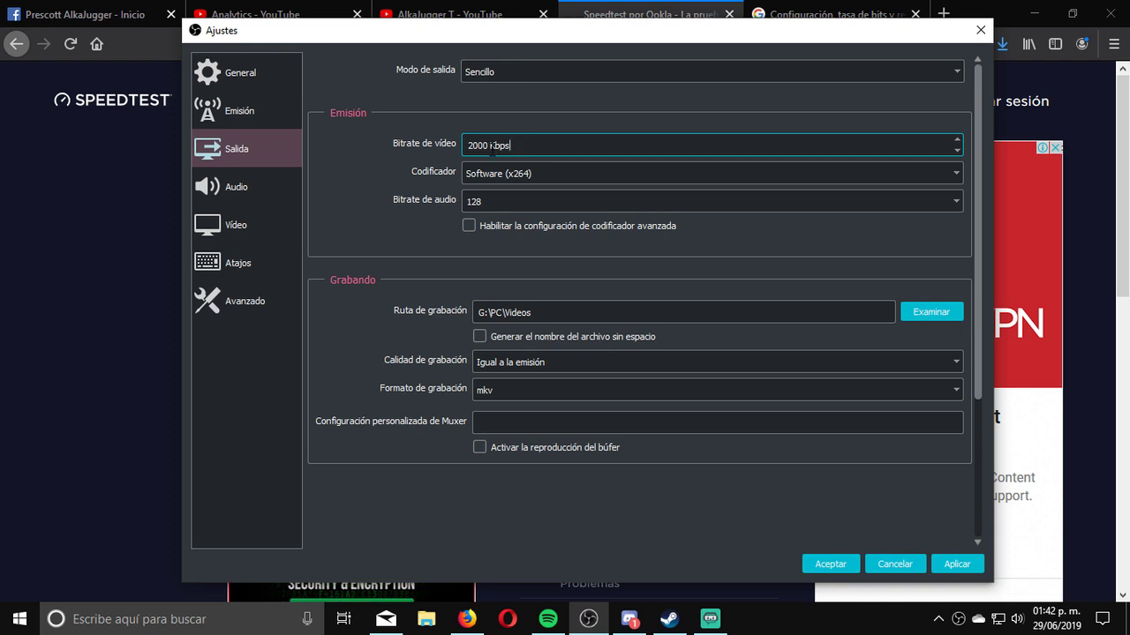
# Step: Set the streaming video bitrate to 1500 Kbps
pyautogui.moveTo(490, 146); pyautogui.dragTo(470, 146)
pyautogui.click(478, 145)
pyautogui.moveTo(485, 146); pyautogui.dragTo(450, 143)
pyautogui.write('1800')
pyautogui.press('BackSpace')
pyautogui.write('5')
pyautogui.press('Tab')
pyautogui.click(477, 145)
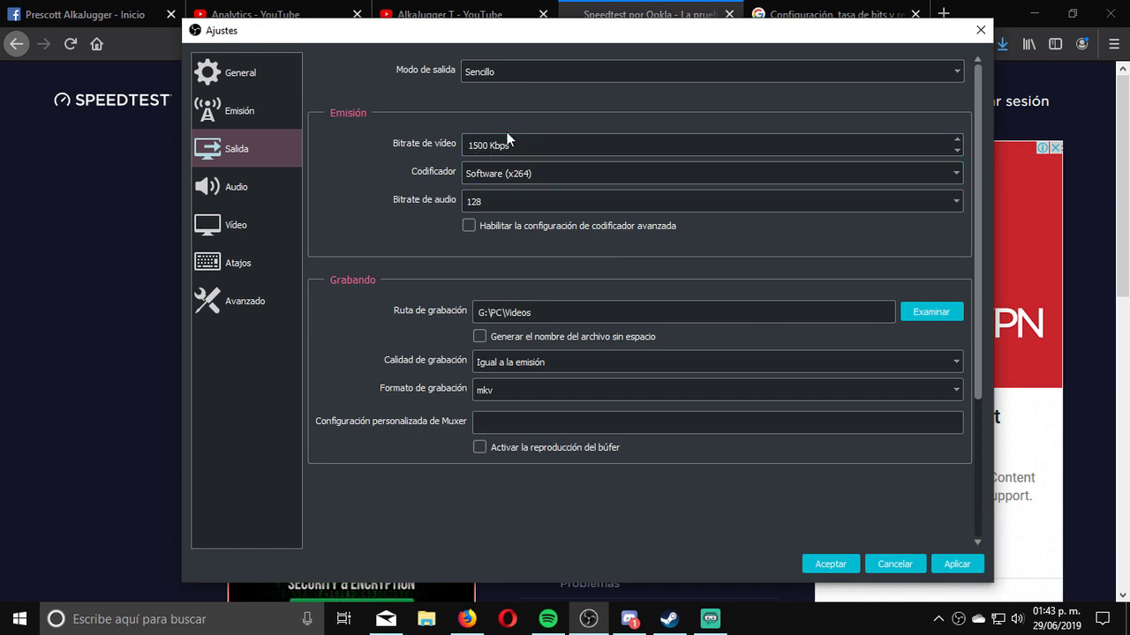
# Step: Check the encoders available for streaming and choose Software (x264)
pyautogui.click(475, 178)
pyautogui.click(487, 176)
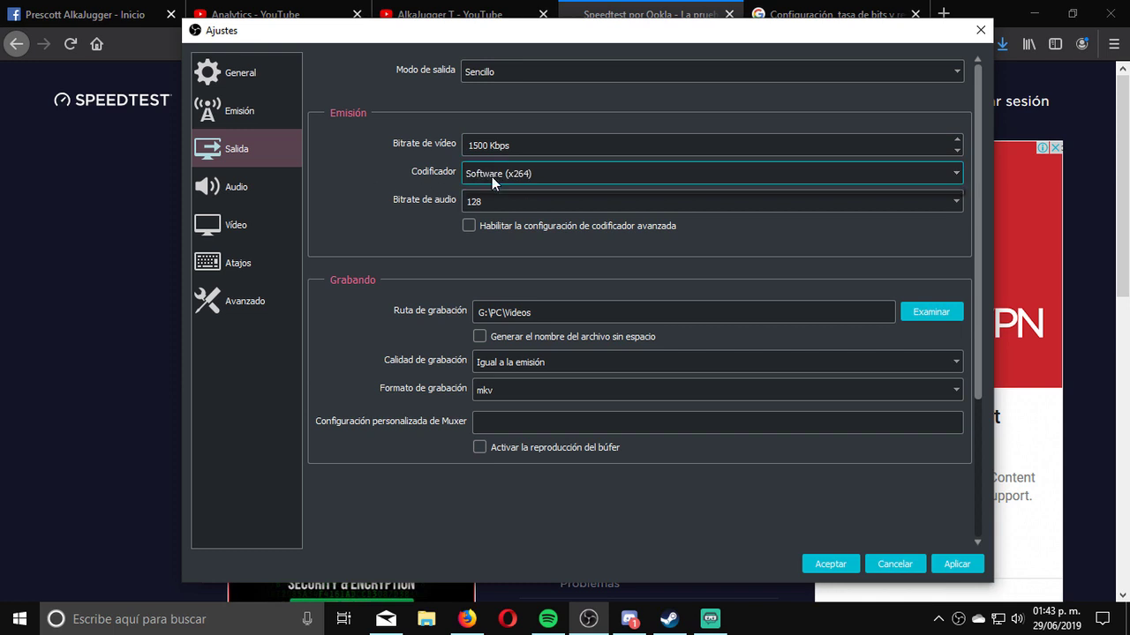
pyautogui.click(494, 176)
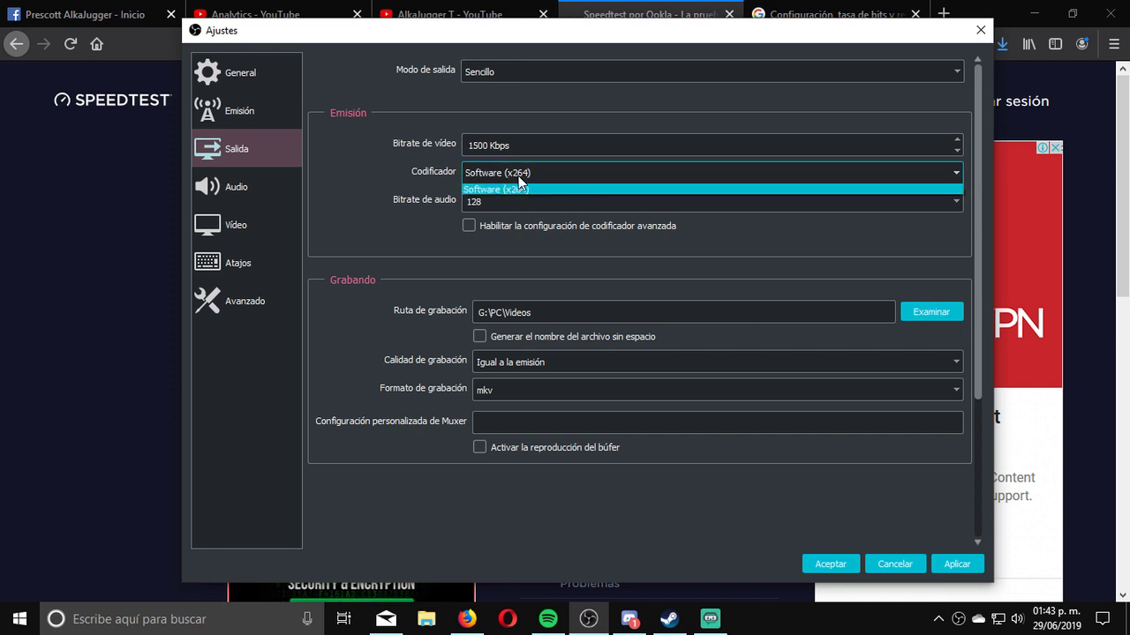
pyautogui.click(513, 175)
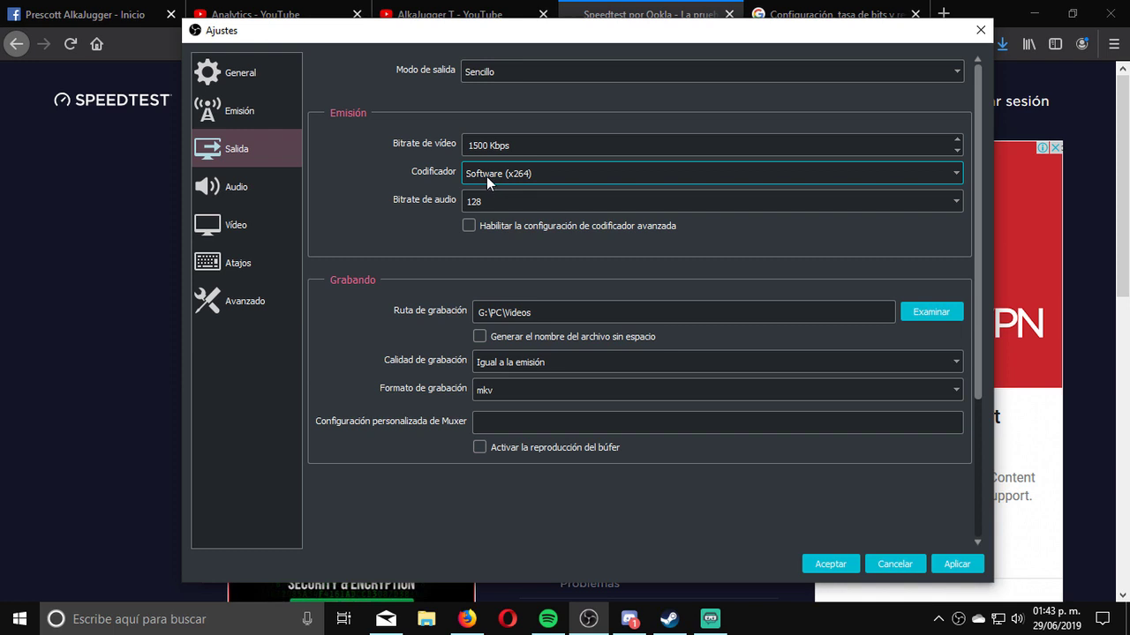
pyautogui.click(488, 176)
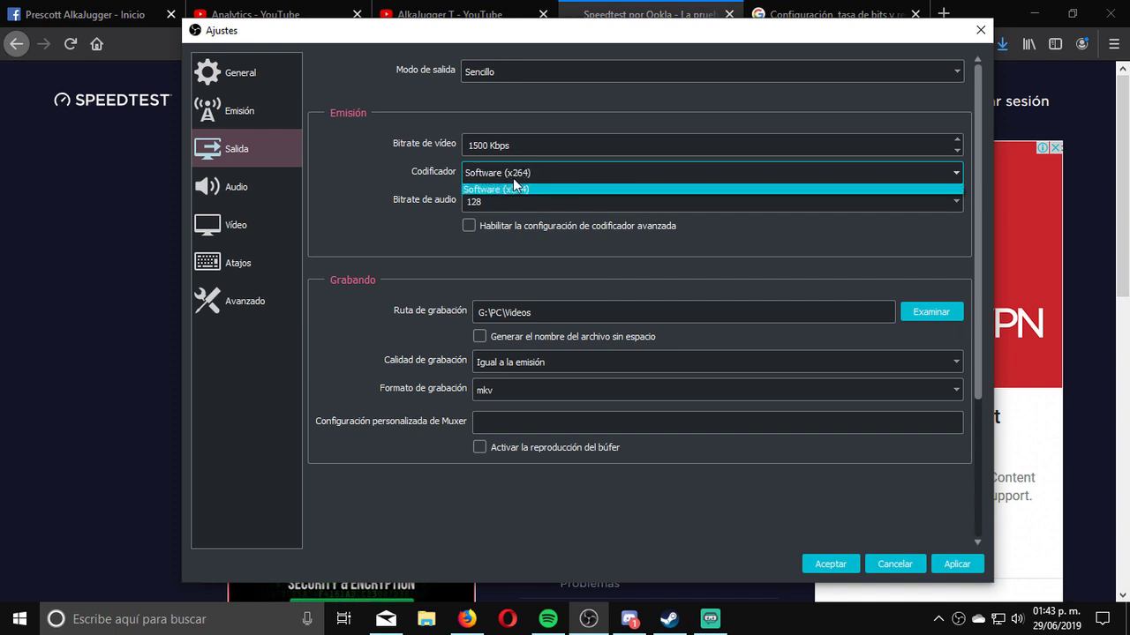
pyautogui.click(494, 184)
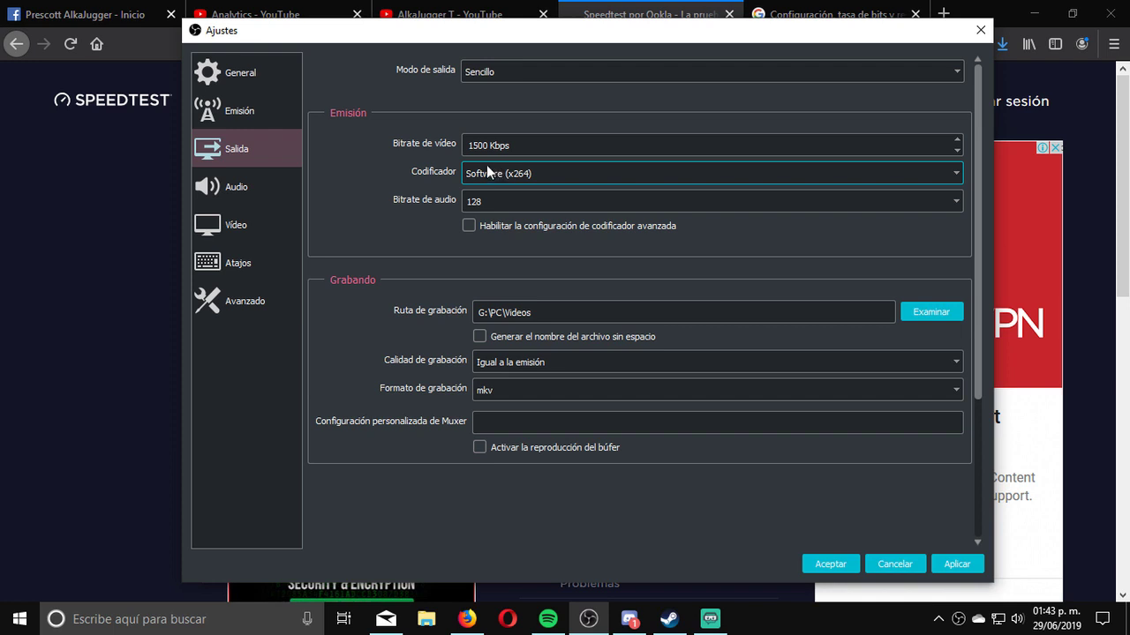
pyautogui.click(497, 171)
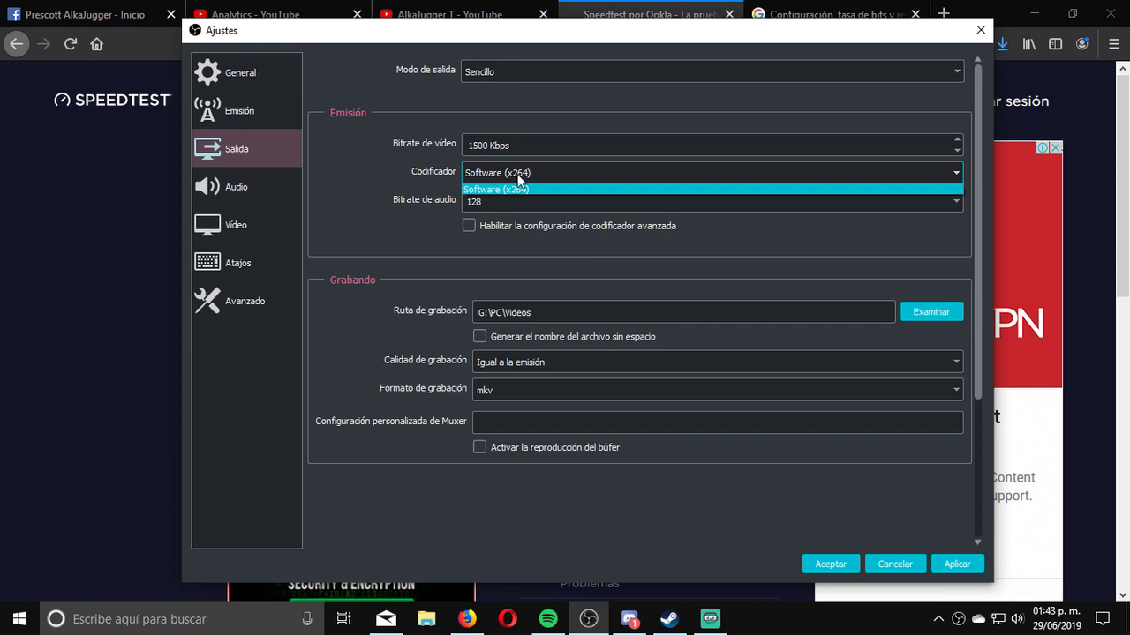
pyautogui.click(492, 186)
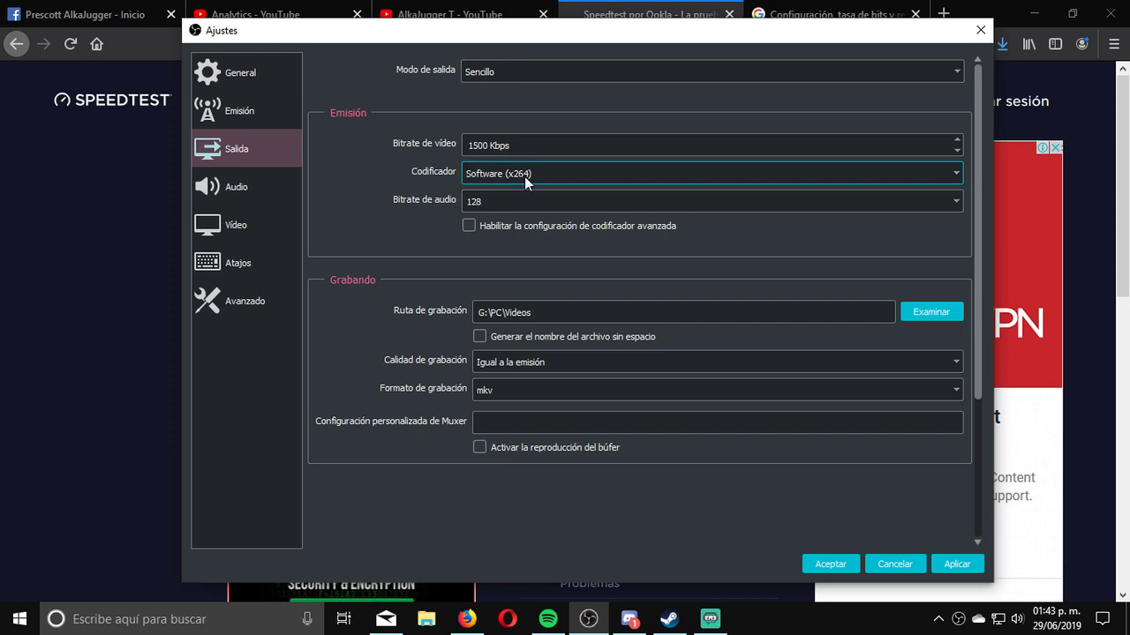
pyautogui.click(529, 174)
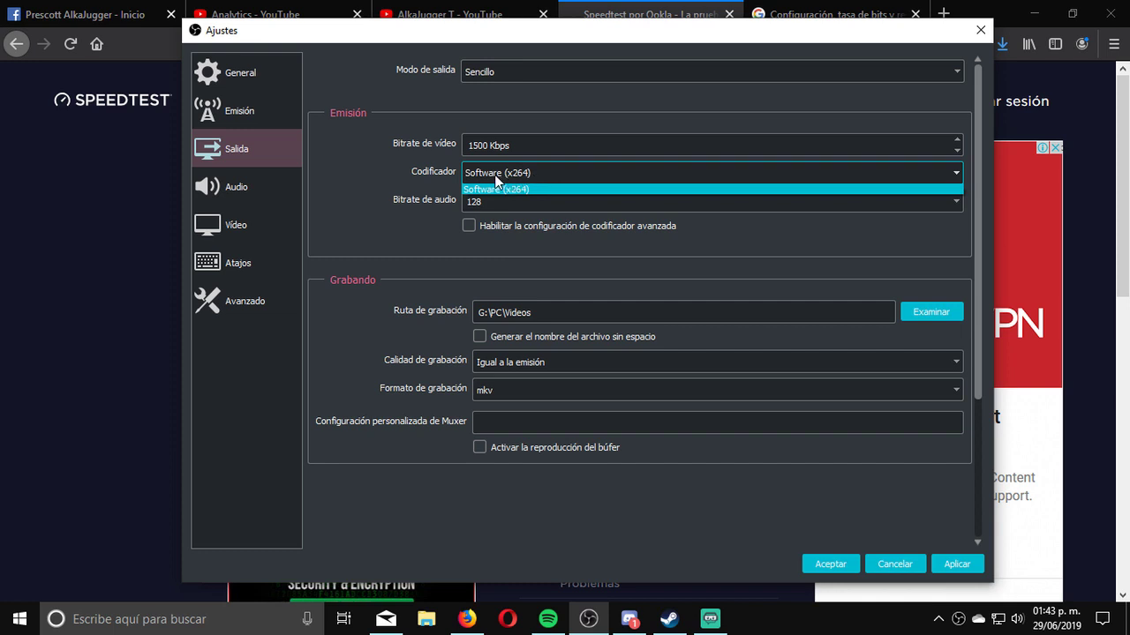
pyautogui.click(491, 174)
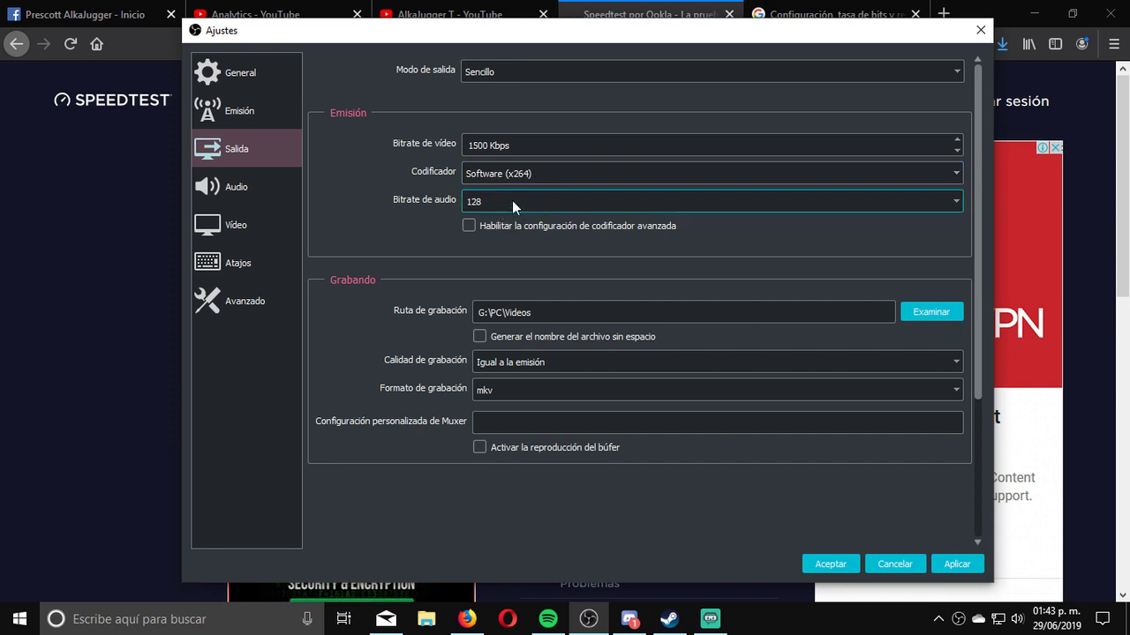
# Step: Choose 128 as the streaming audio bitrate and apply the output settings
pyautogui.click(490, 202)
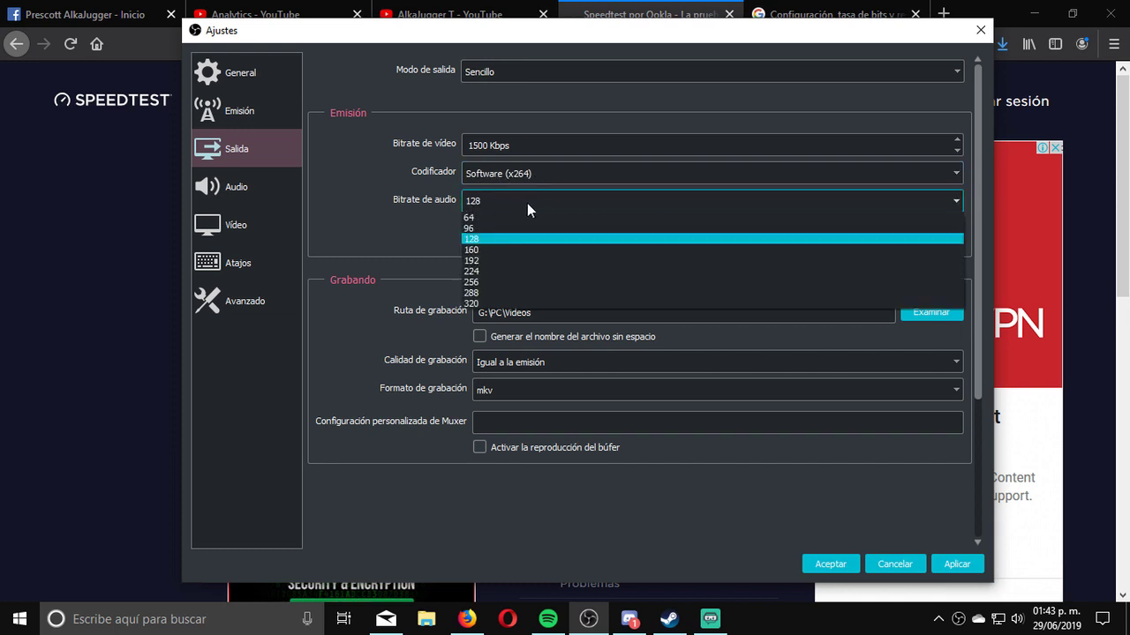
pyautogui.click(476, 239)
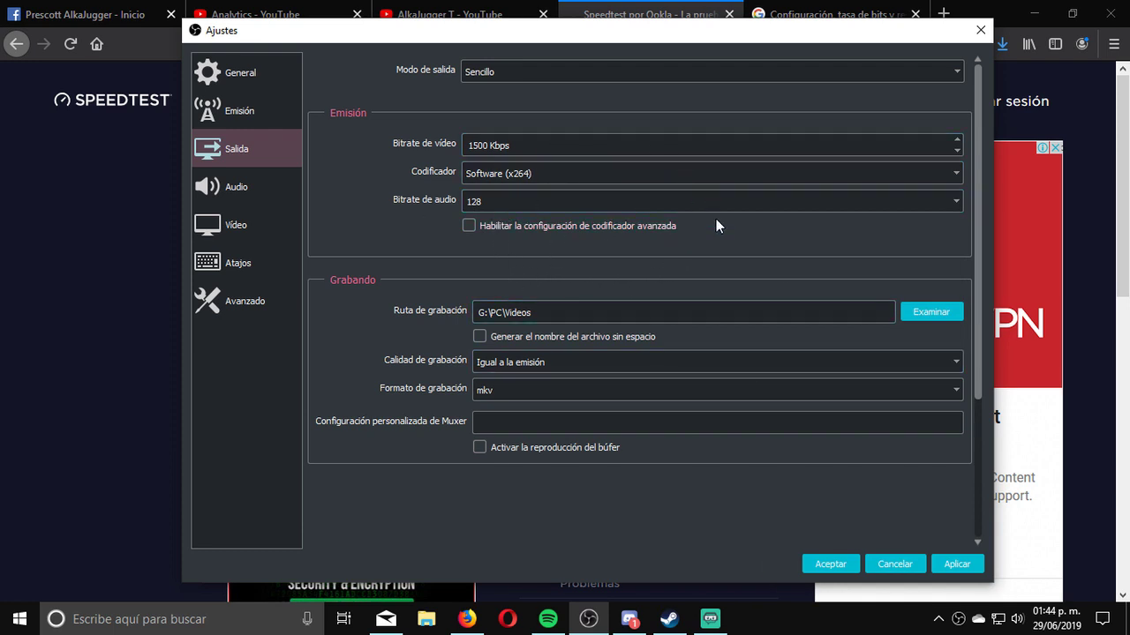
pyautogui.click(951, 564)
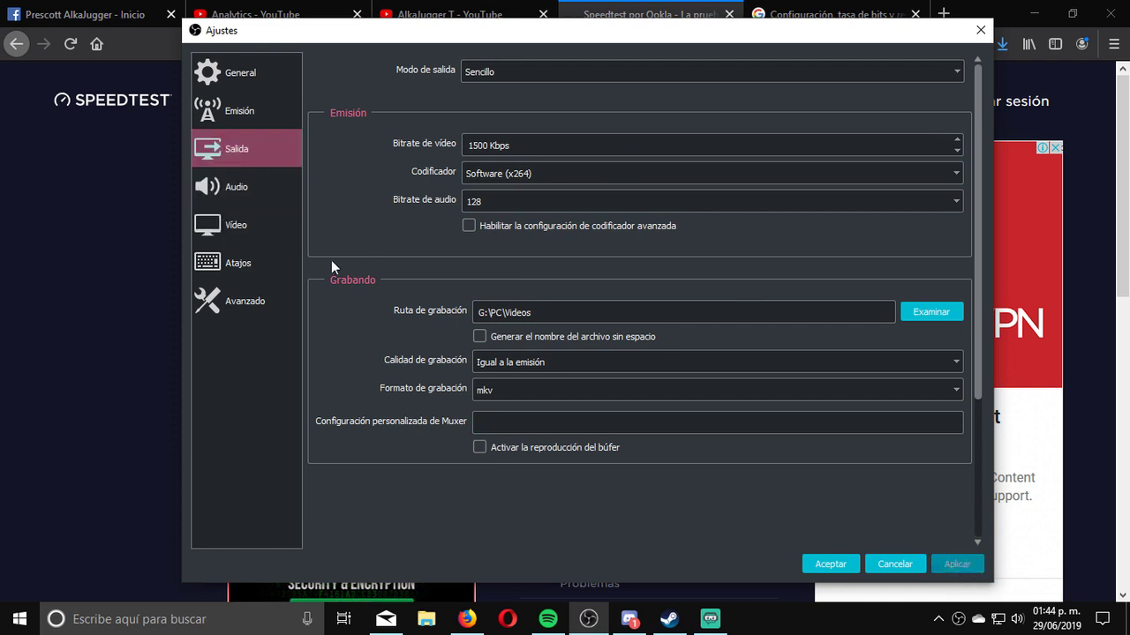
# Step: Open the video settings and set the base (canvas) resolution to 1280x720
pyautogui.click(248, 230)
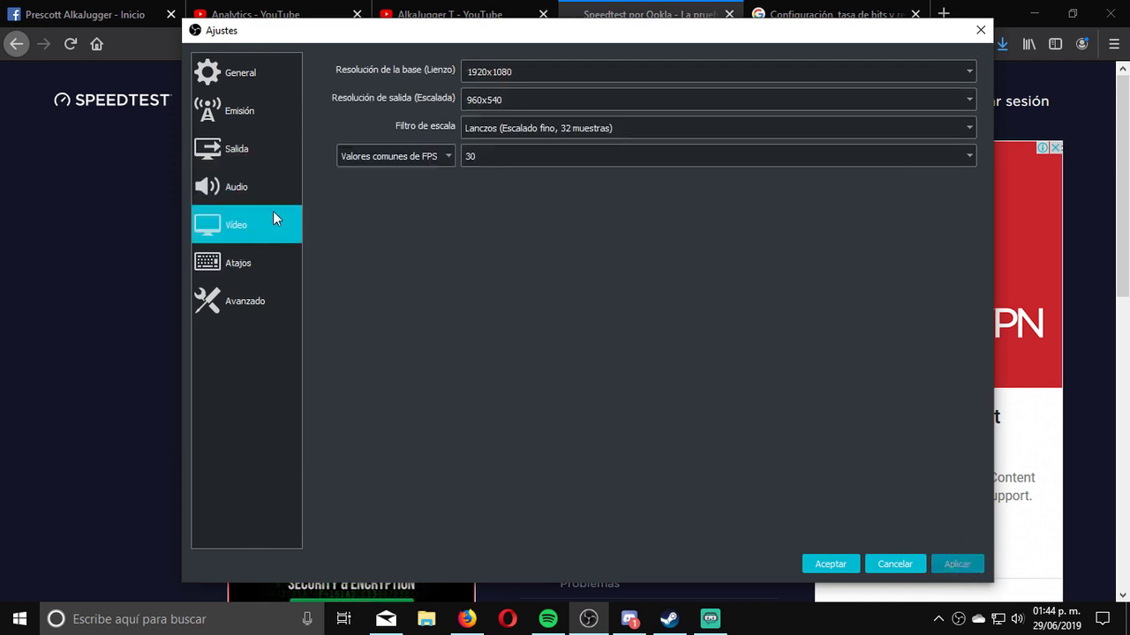
pyautogui.click(967, 74)
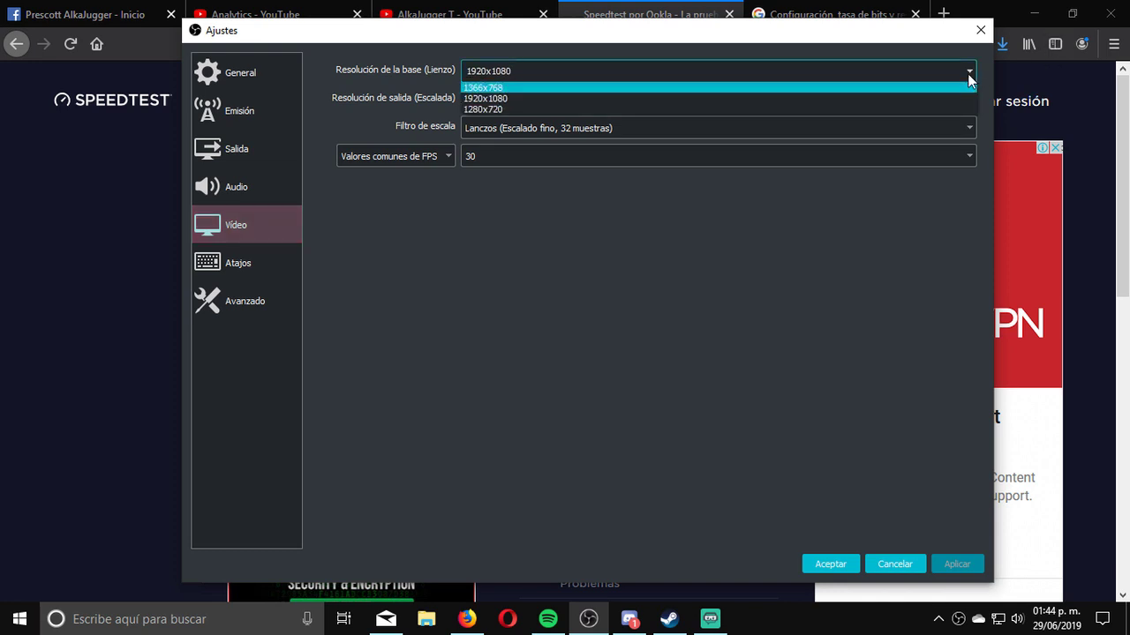
pyautogui.click(953, 83)
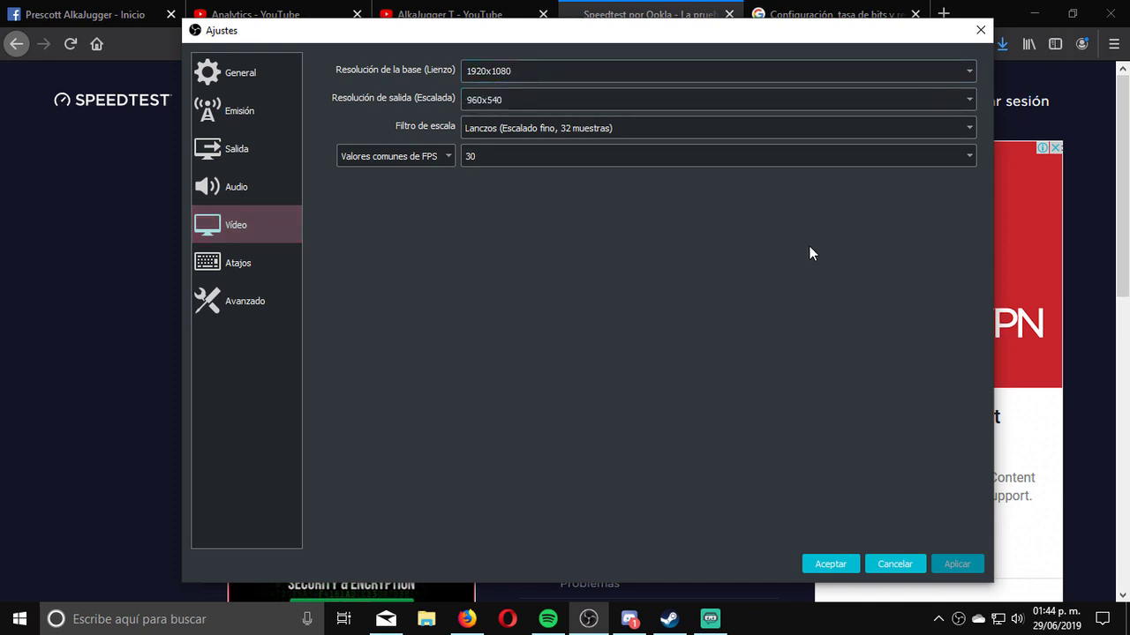
pyautogui.click(971, 74)
pyautogui.click(468, 109)
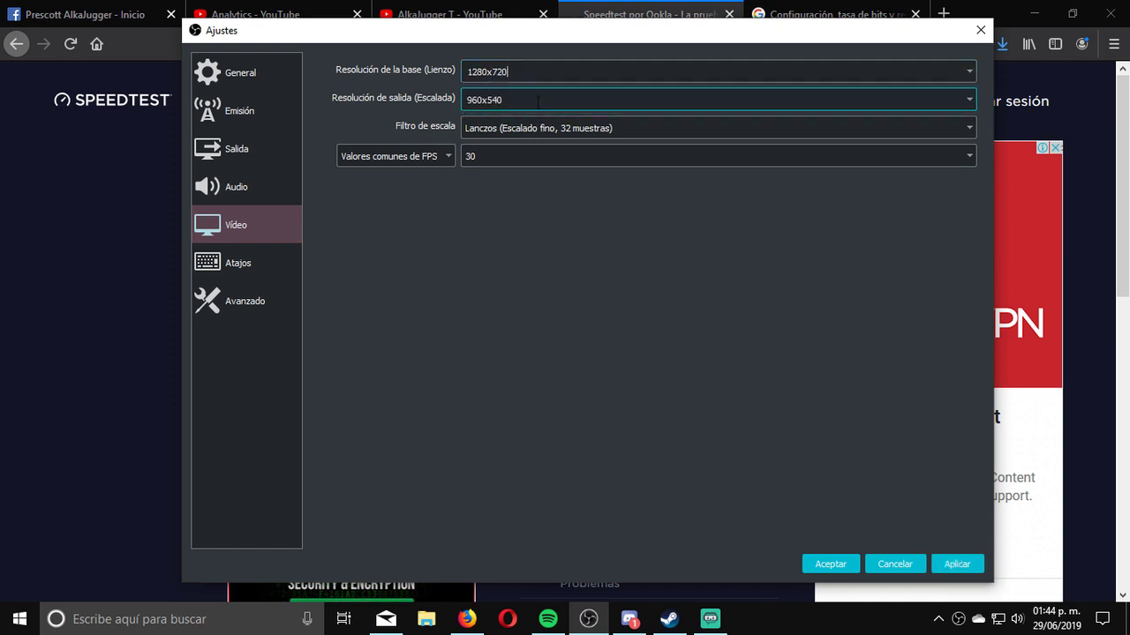
# Step: Set the scaled output resolution to 1280x720 so it matches the base resolution
pyautogui.click(972, 99)
pyautogui.click(512, 117)
pyautogui.click(535, 98)
pyautogui.click(543, 72)
pyautogui.click(571, 92)
pyautogui.click(969, 100)
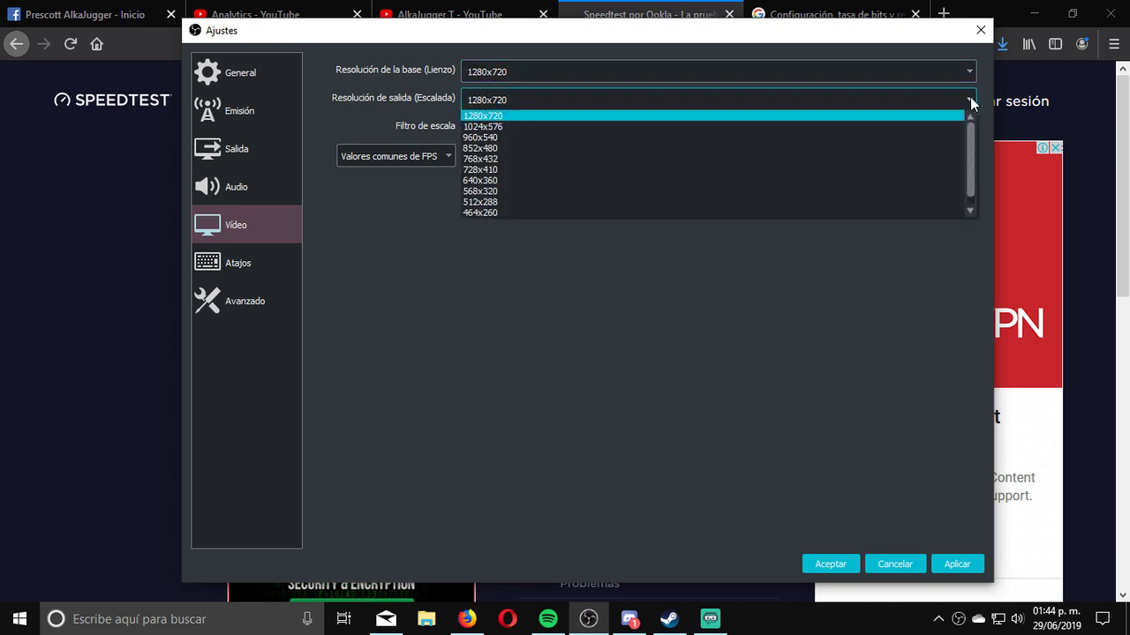
pyautogui.click(918, 113)
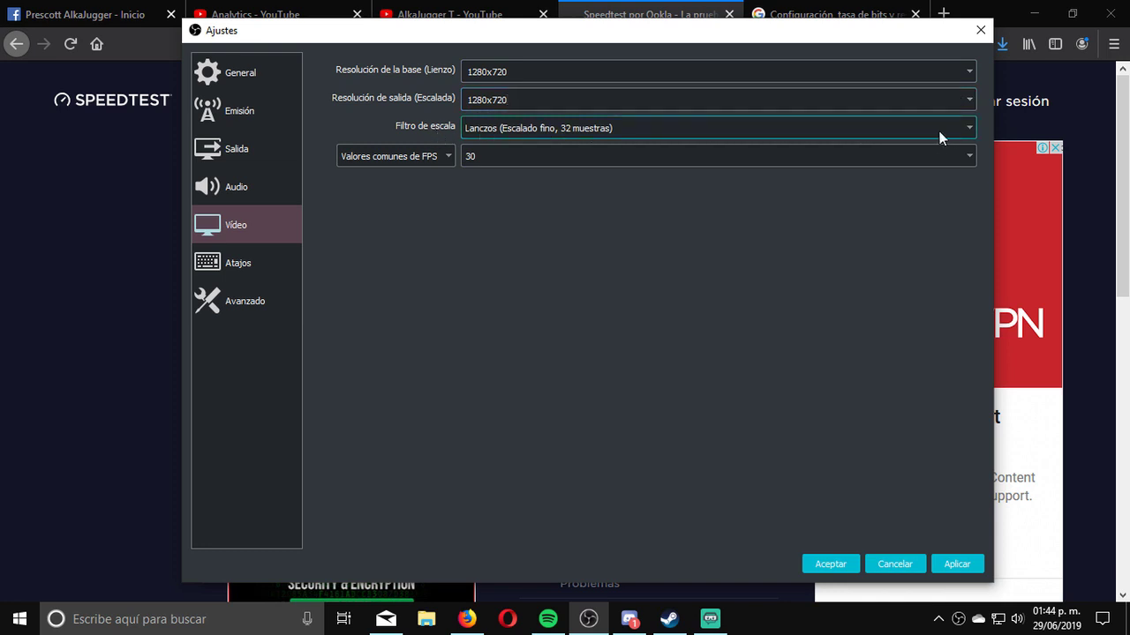
# Step: Set the scale filter to Bicúbico (Escalado fino, 16 muestras) and choose 30 as the common FPS value
pyautogui.click(970, 133)
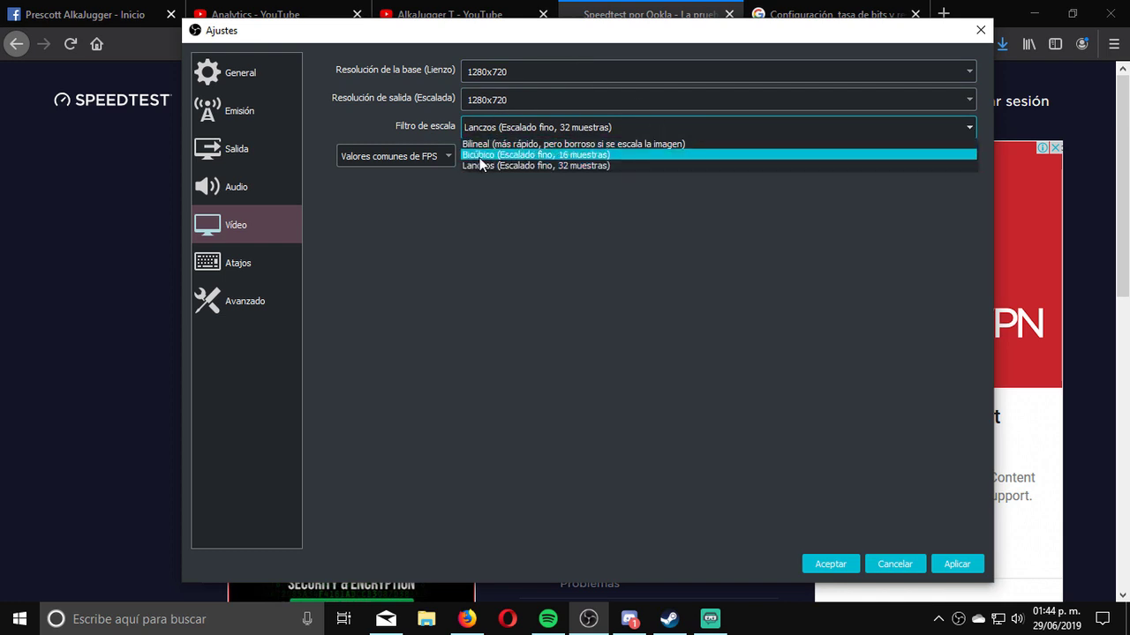
pyautogui.click(595, 155)
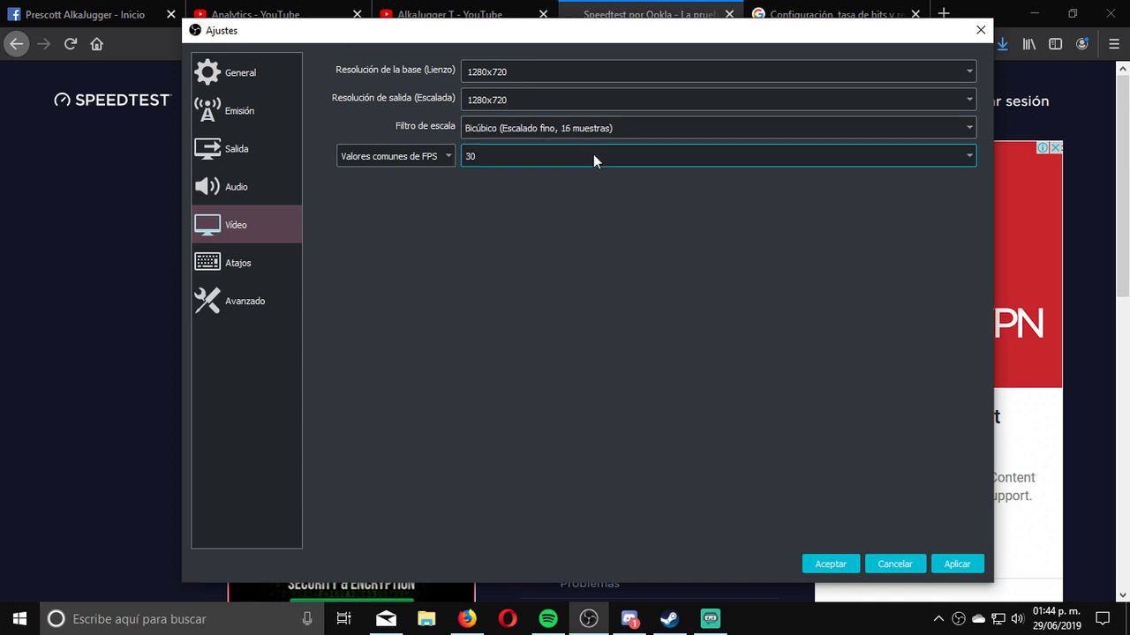
pyautogui.click(550, 158)
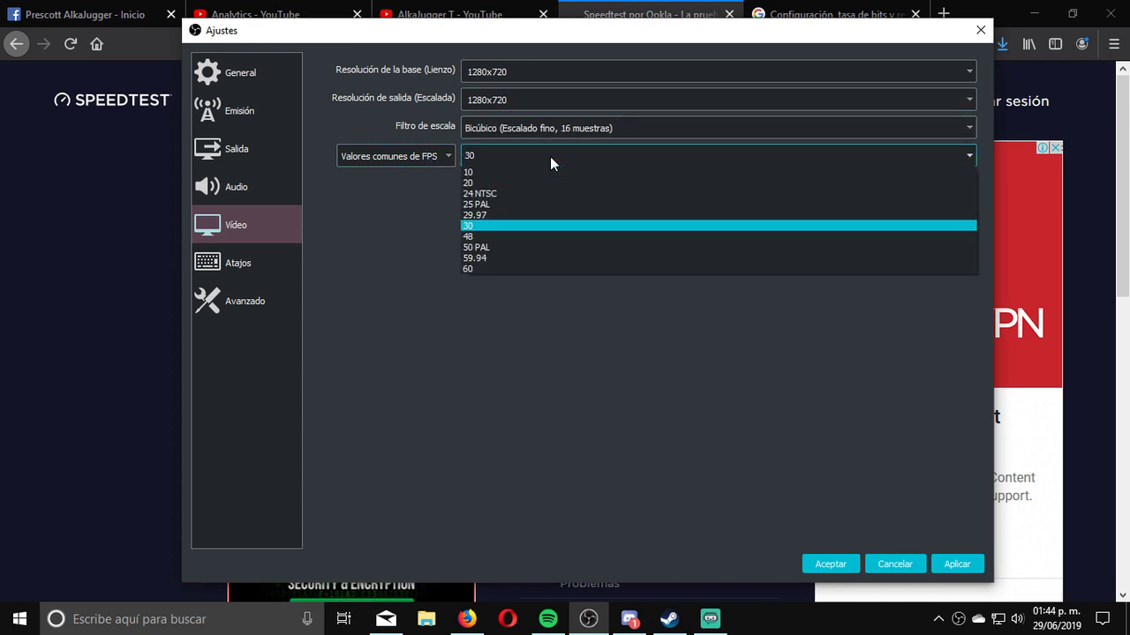
pyautogui.click(487, 225)
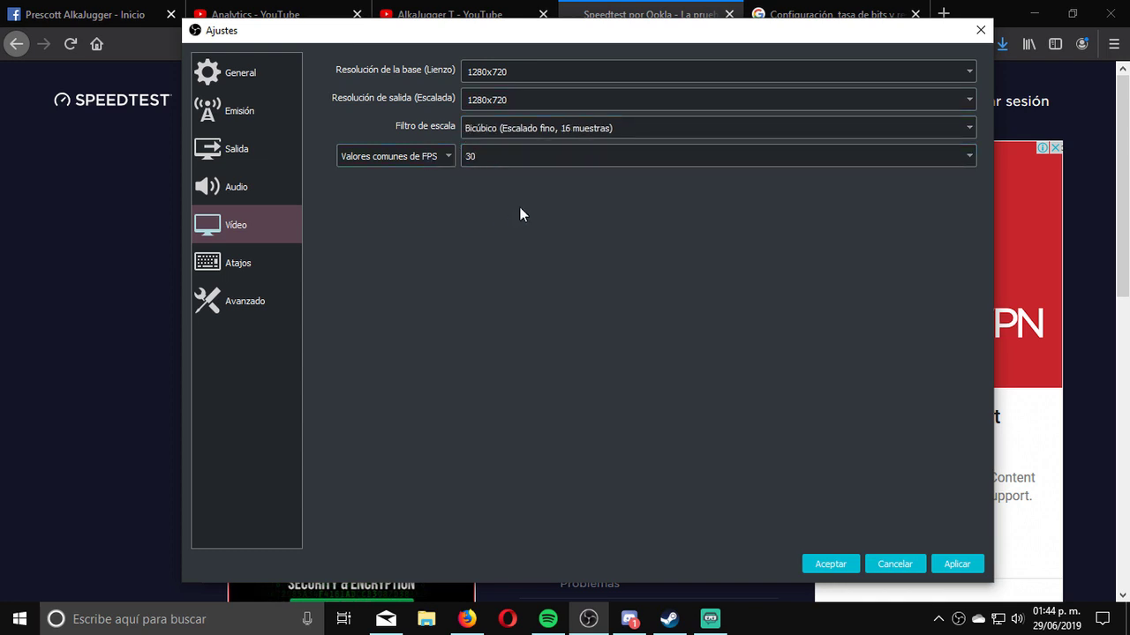
pyautogui.click(573, 157)
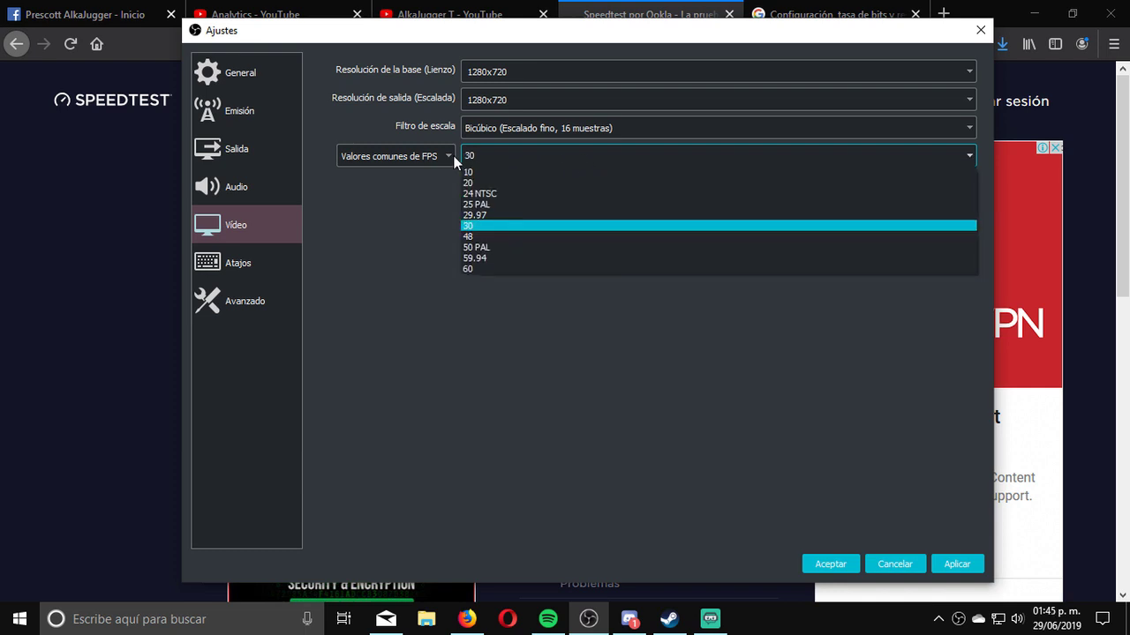
pyautogui.click(469, 267)
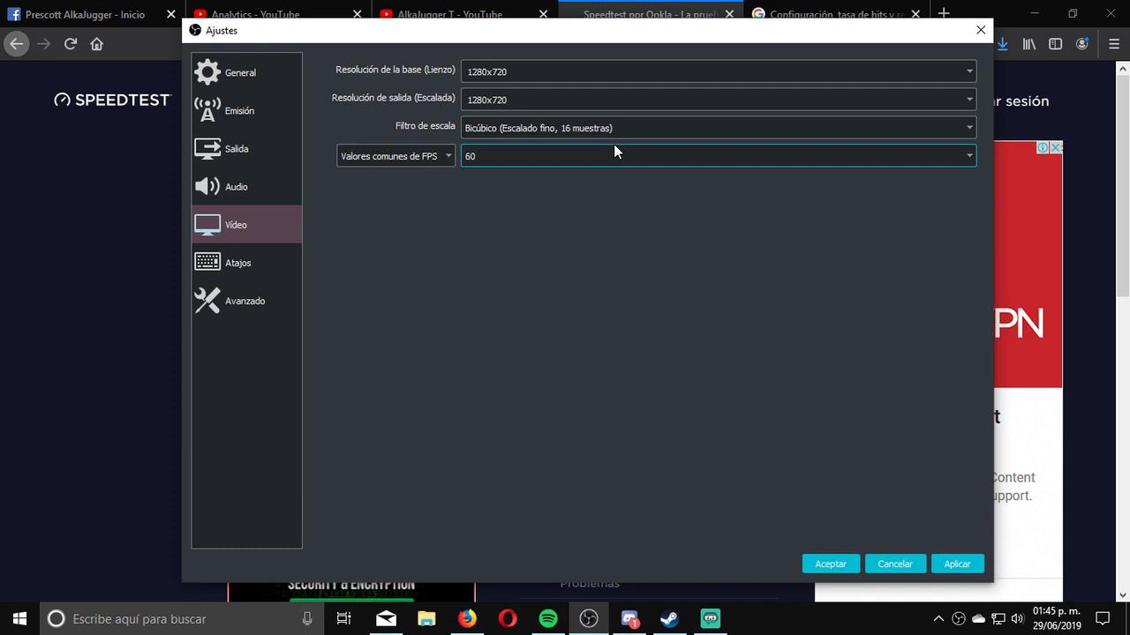
pyautogui.click(566, 163)
pyautogui.click(517, 226)
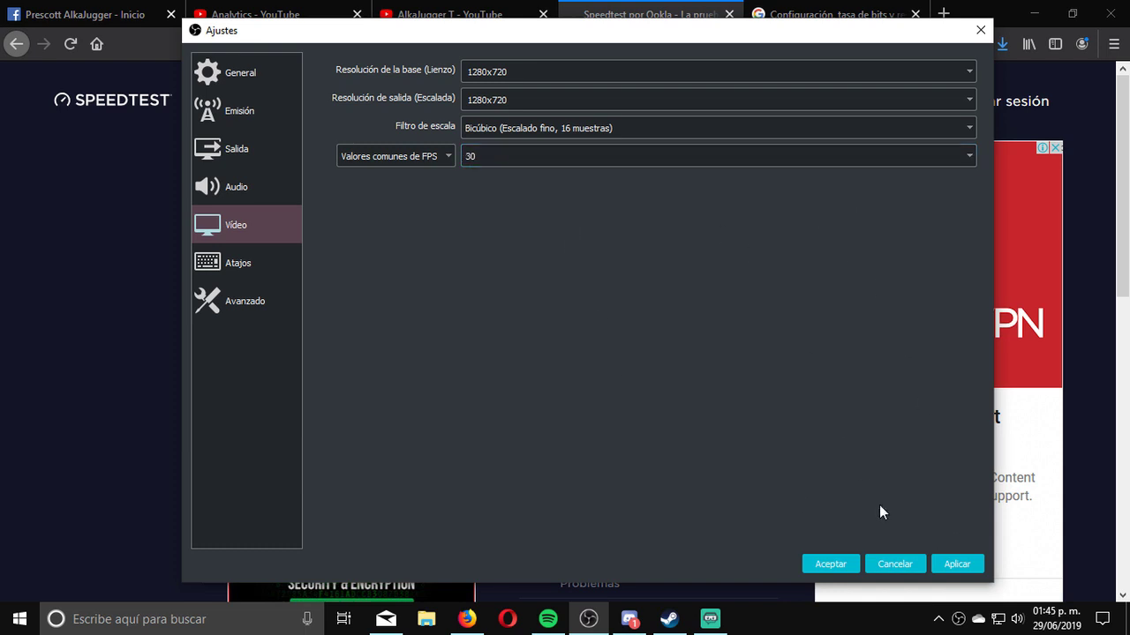
# Step: Apply the video settings and close the settings dialog
pyautogui.click(941, 565)
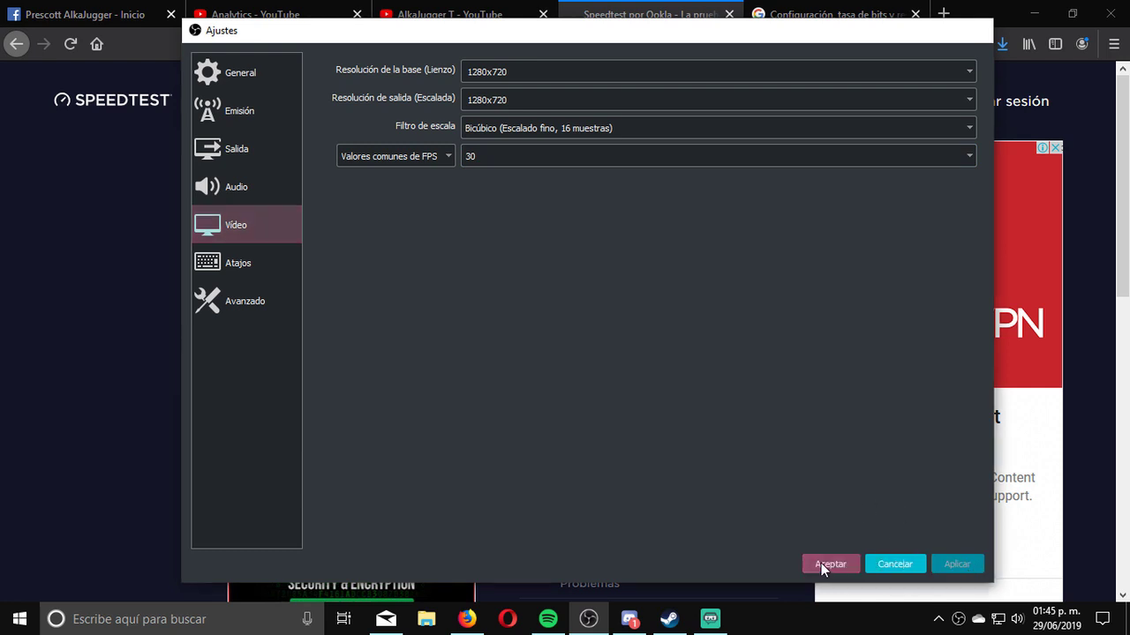
pyautogui.click(826, 564)
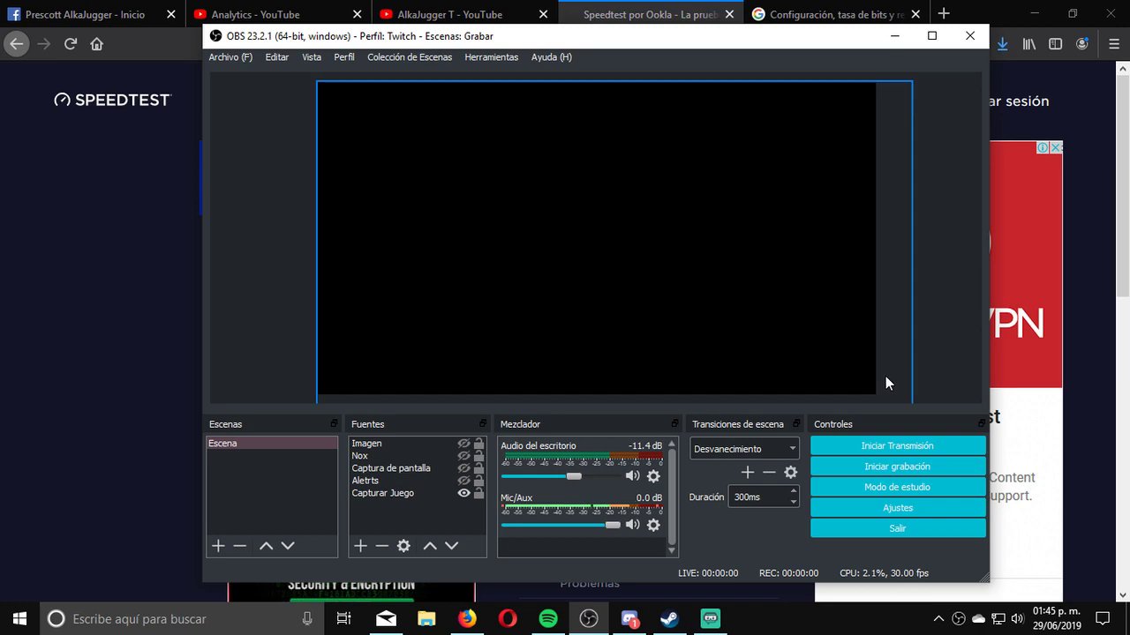
# Step: Reopen the video settings and set the scaled output resolution to 852x480
pyautogui.click(879, 511)
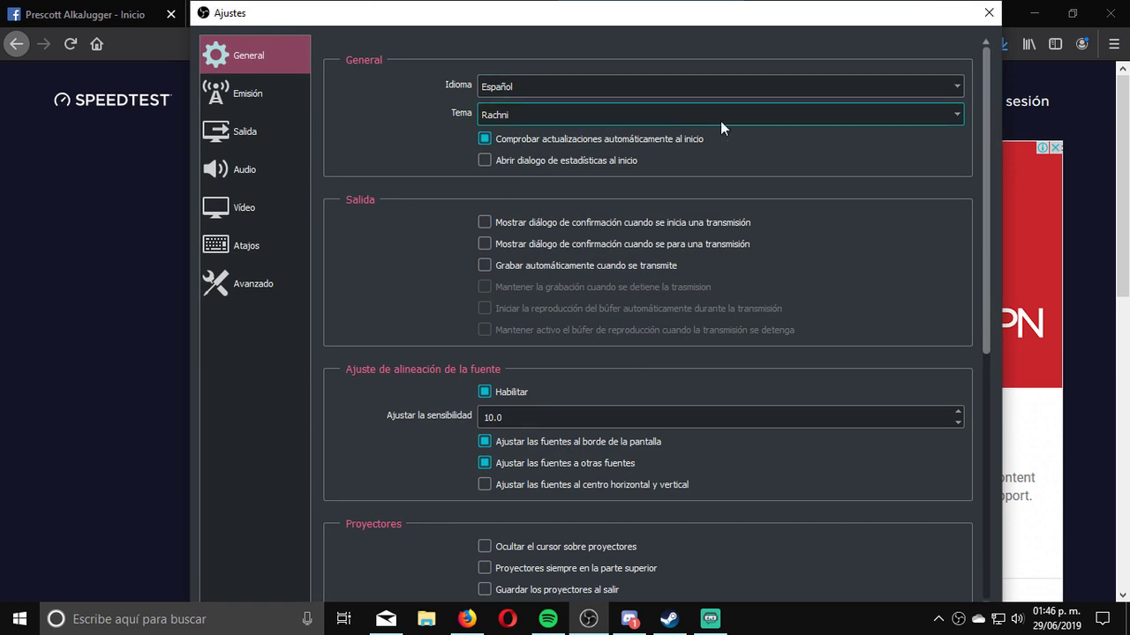
pyautogui.click(233, 209)
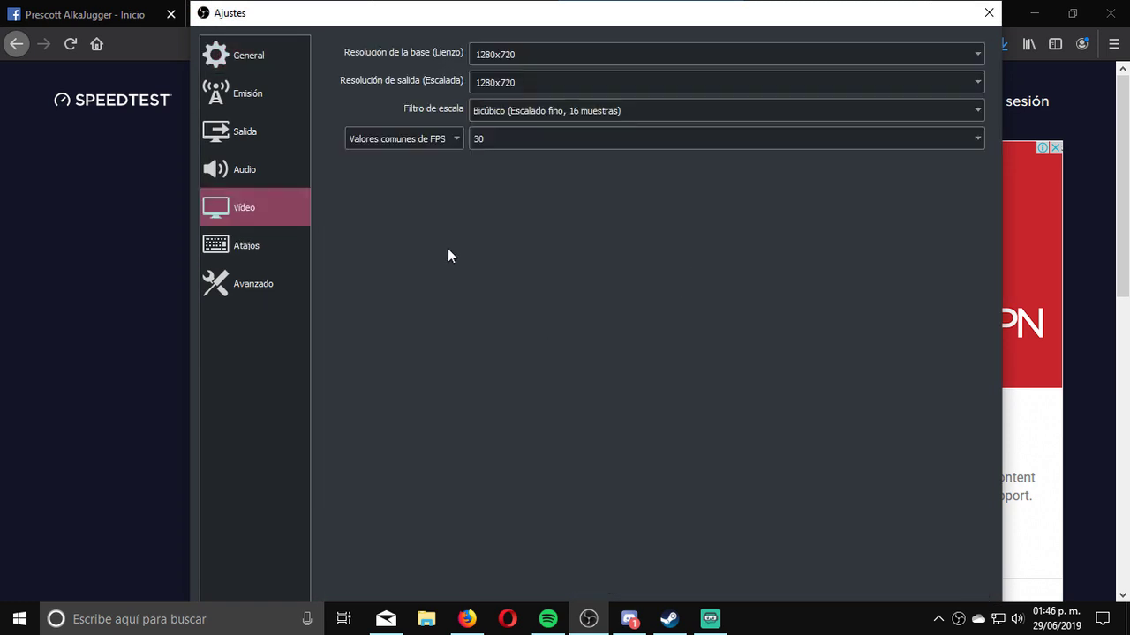
pyautogui.click(532, 54)
pyautogui.click(532, 82)
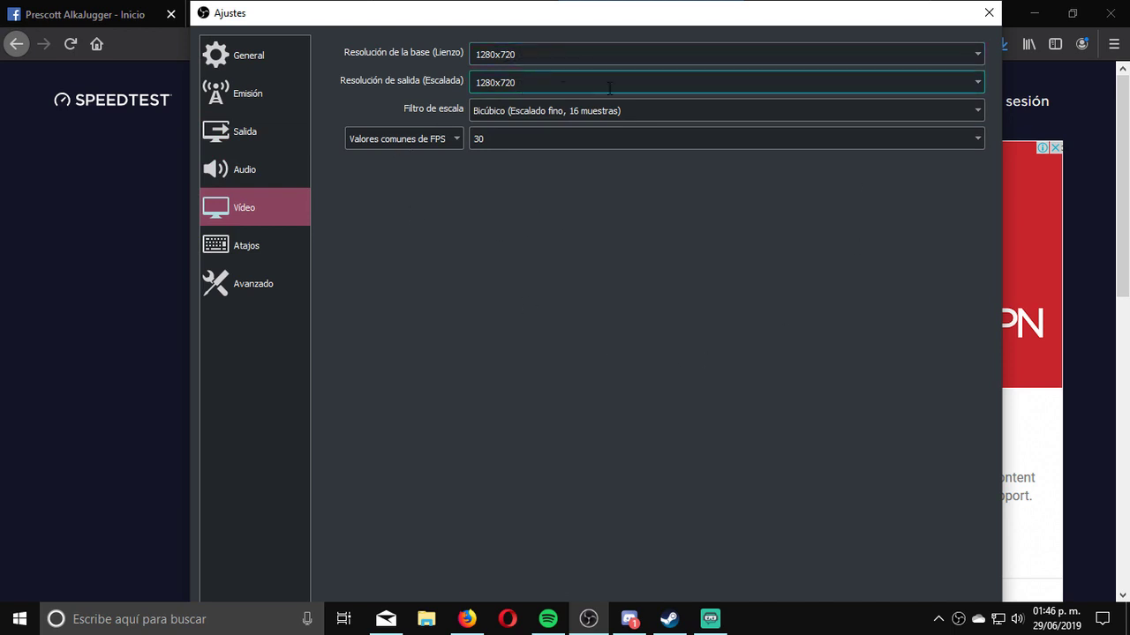
pyautogui.click(978, 82)
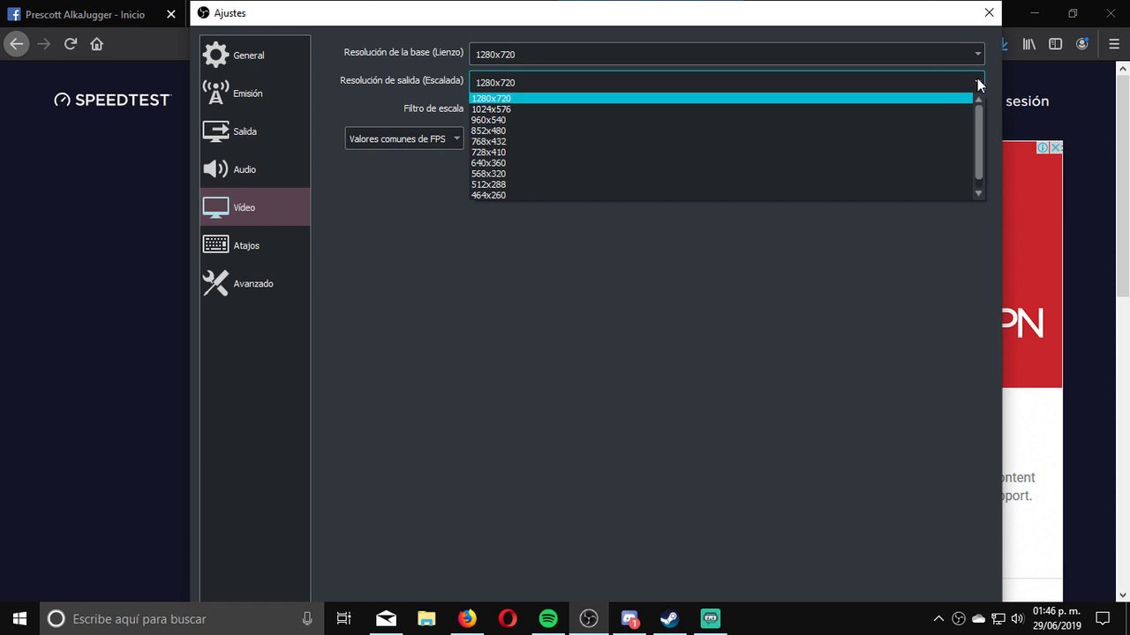
pyautogui.click(503, 131)
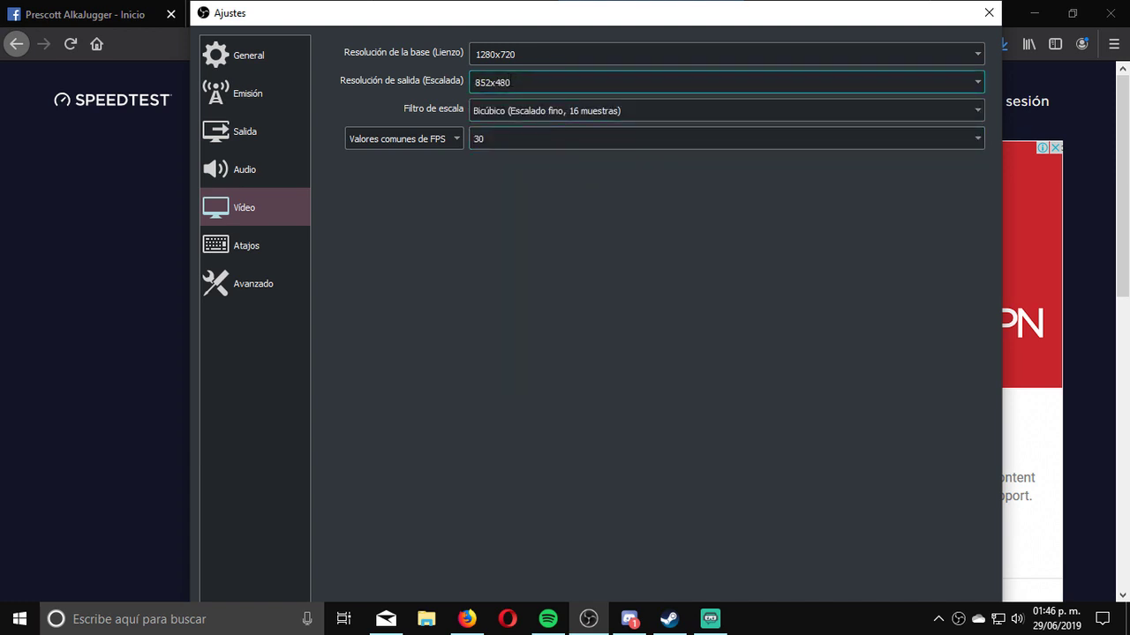
pyautogui.click(976, 91)
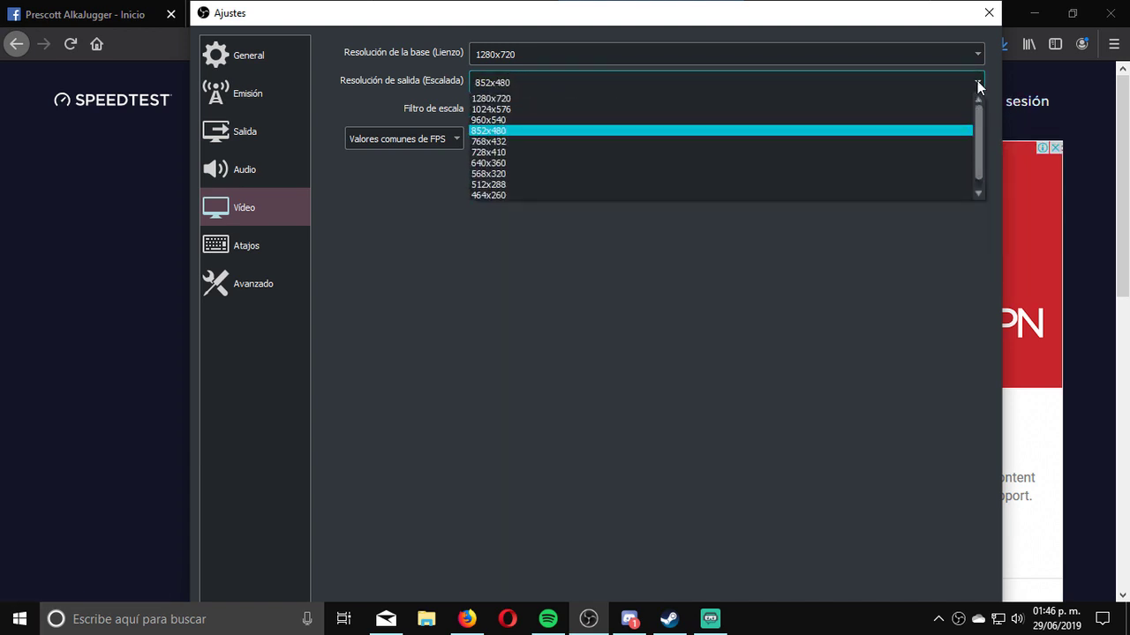
pyautogui.click(974, 82)
pyautogui.click(931, 85)
pyautogui.click(525, 130)
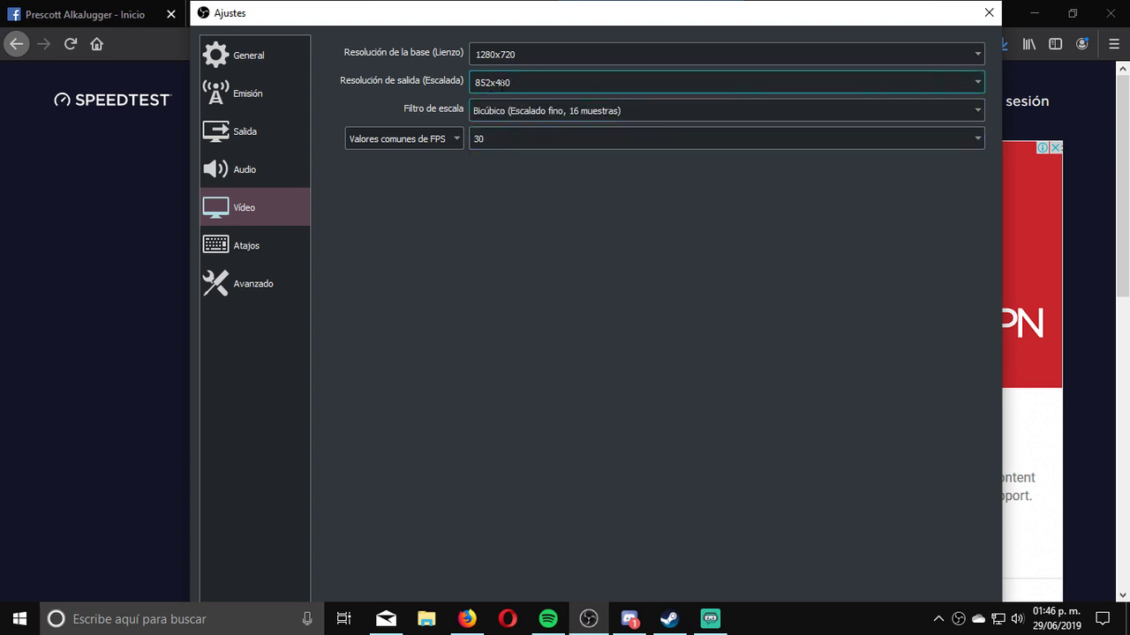
# Step: Copy the 852x480 output resolution into the base (canvas) resolution and save the video settings
pyautogui.click(976, 55)
pyautogui.click(977, 56)
pyautogui.doubleClick(509, 82)
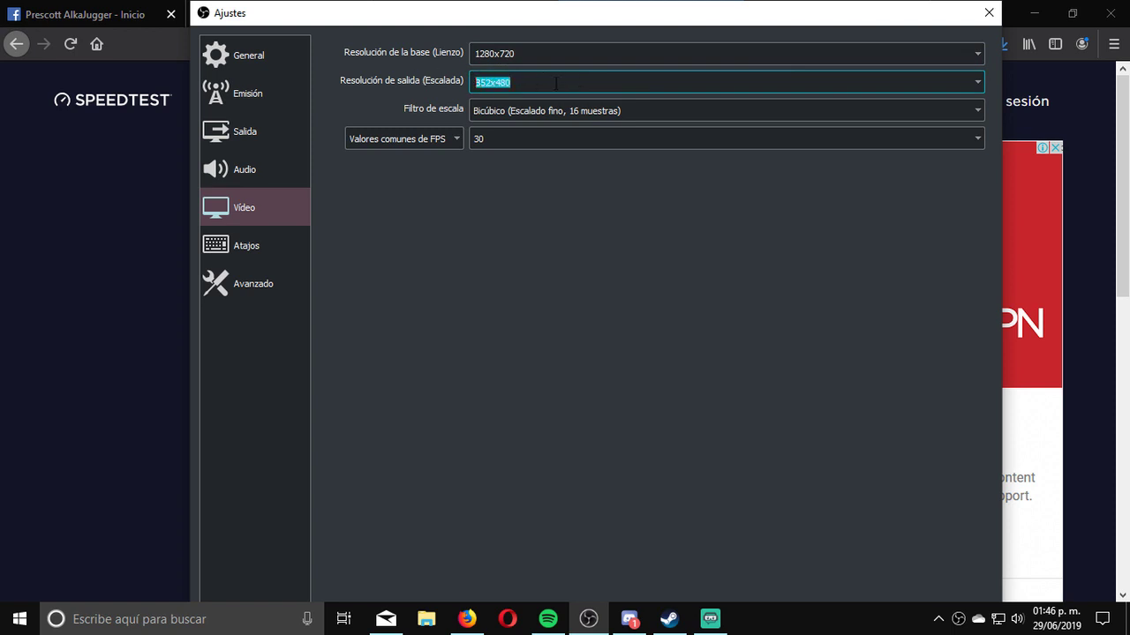
pyautogui.hotkey('ctrl', 'c')
pyautogui.hotkey('shift', 'Tab')
pyautogui.hotkey('ctrl', 'v')
pyautogui.moveTo(731, 2); pyautogui.dragTo(678, 30)
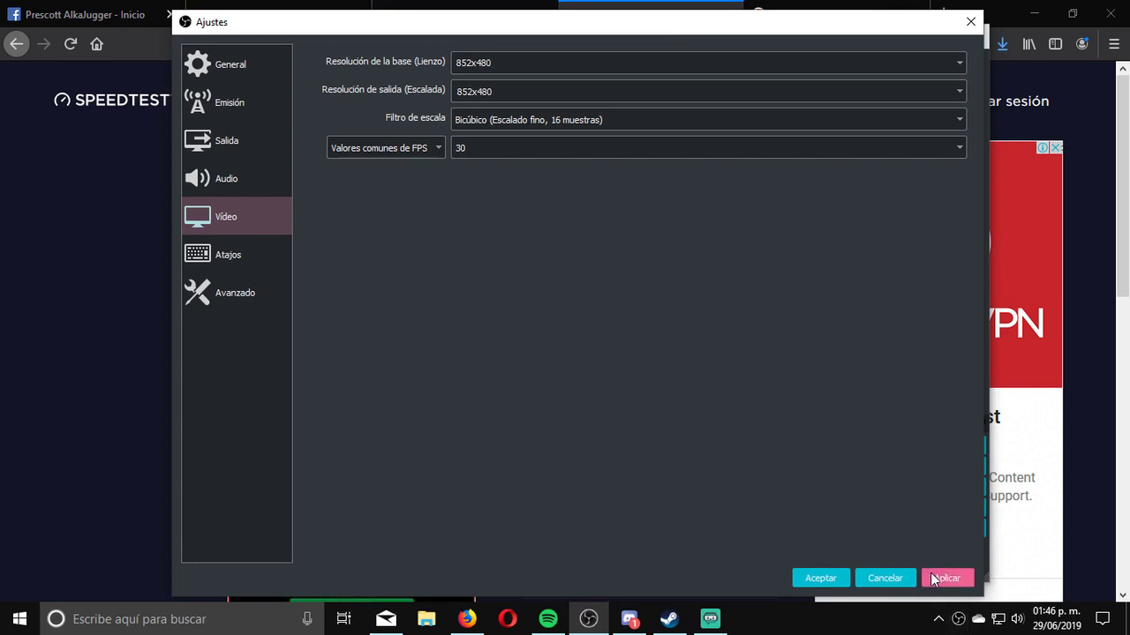
pyautogui.click(933, 578)
pyautogui.click(819, 578)
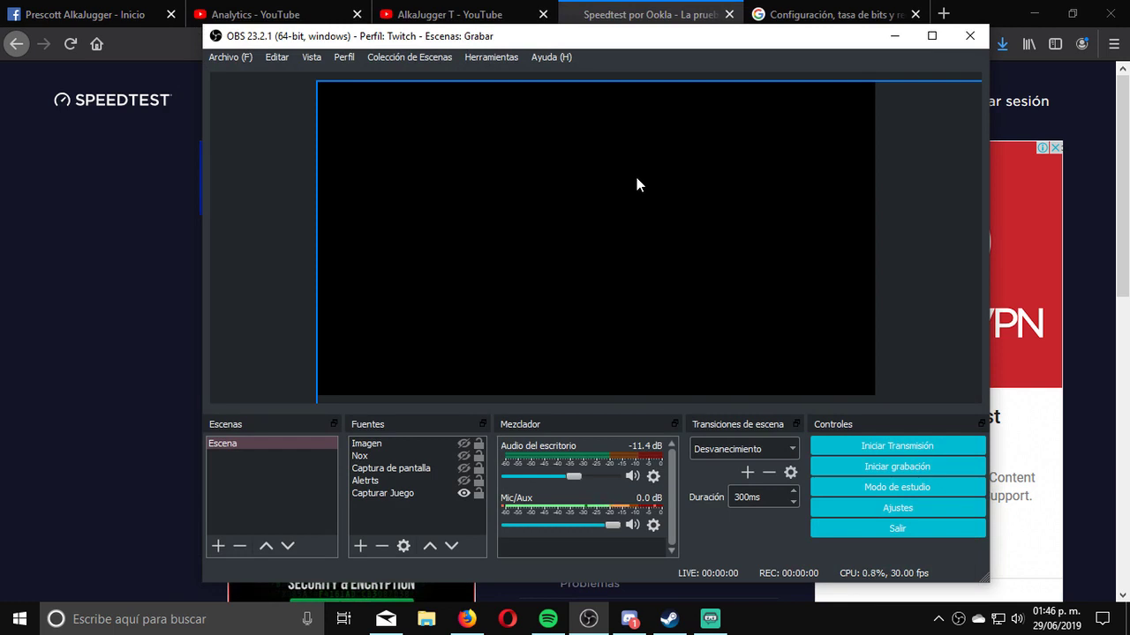
# Step: Reopen the output settings and enable the advanced encoder configuration for streaming
pyautogui.click(865, 513)
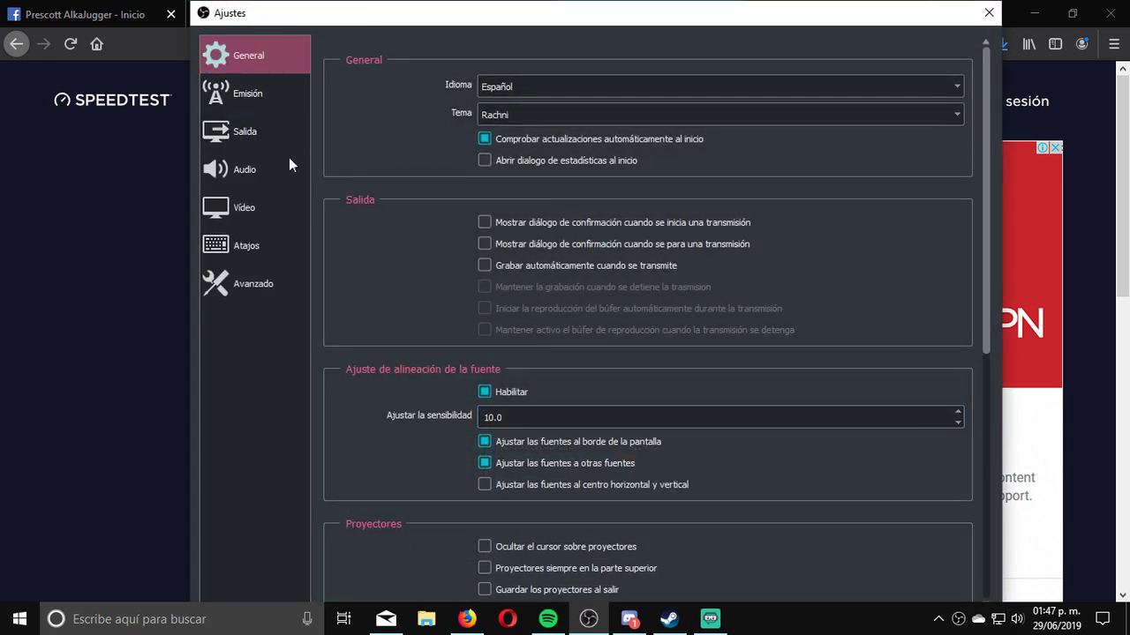
pyautogui.click(233, 135)
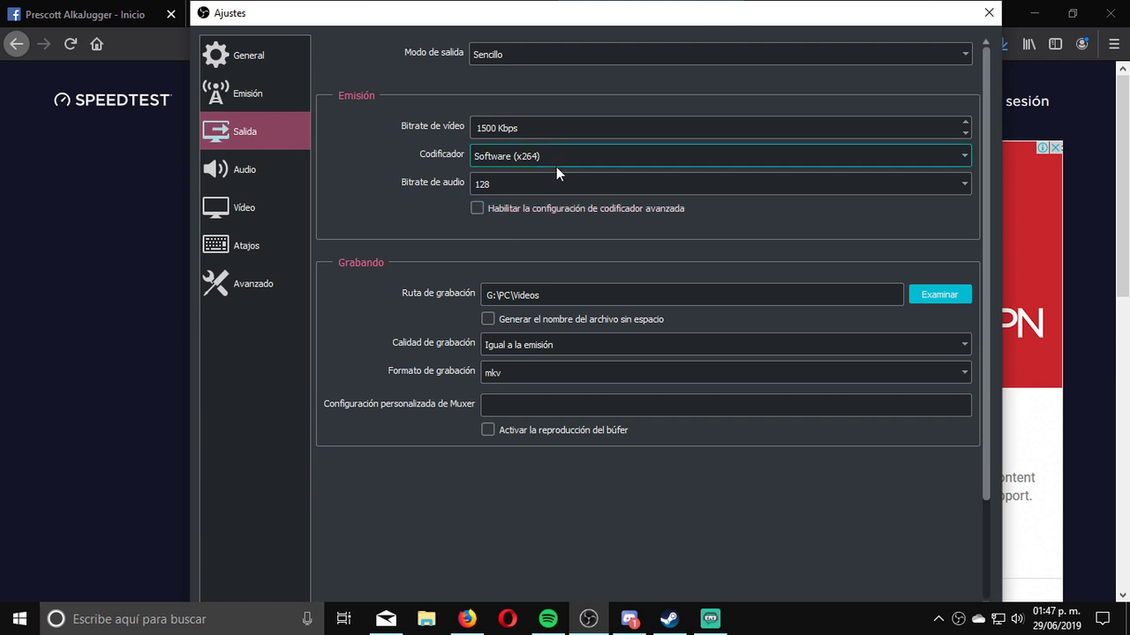
pyautogui.click(477, 209)
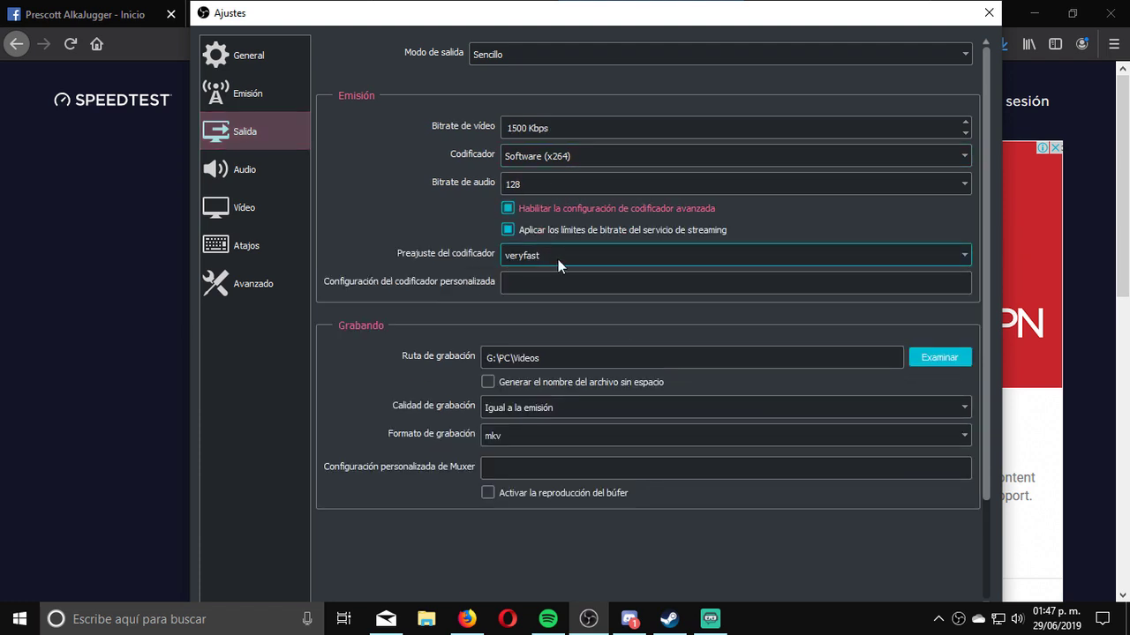
# Step: Review the available encoder presets and select veryfast
pyautogui.click(535, 255)
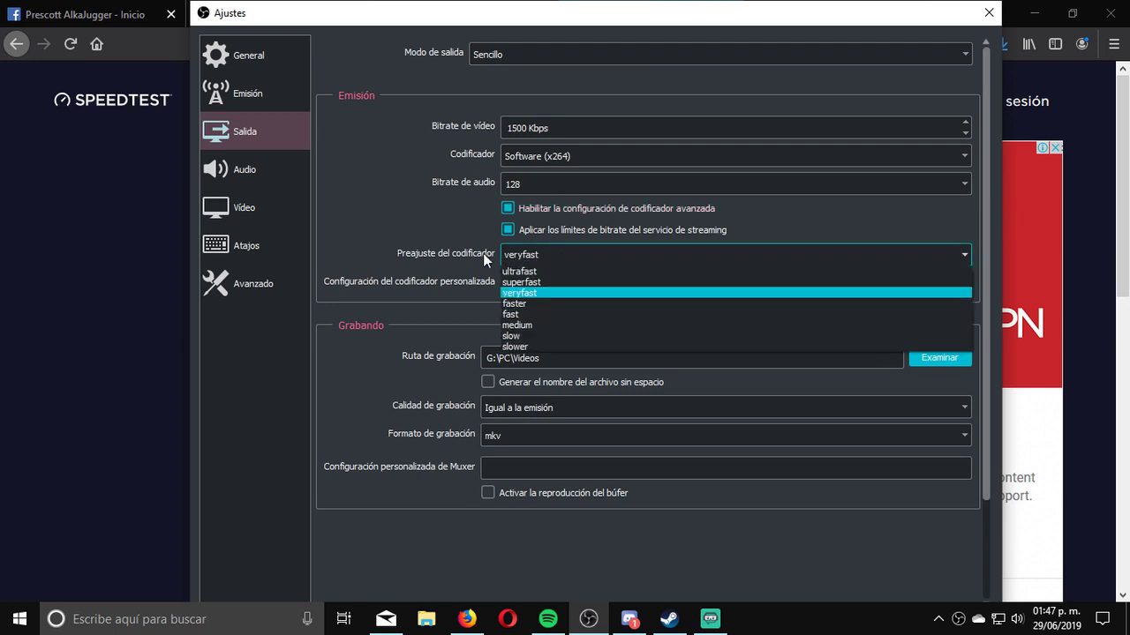
pyautogui.click(536, 253)
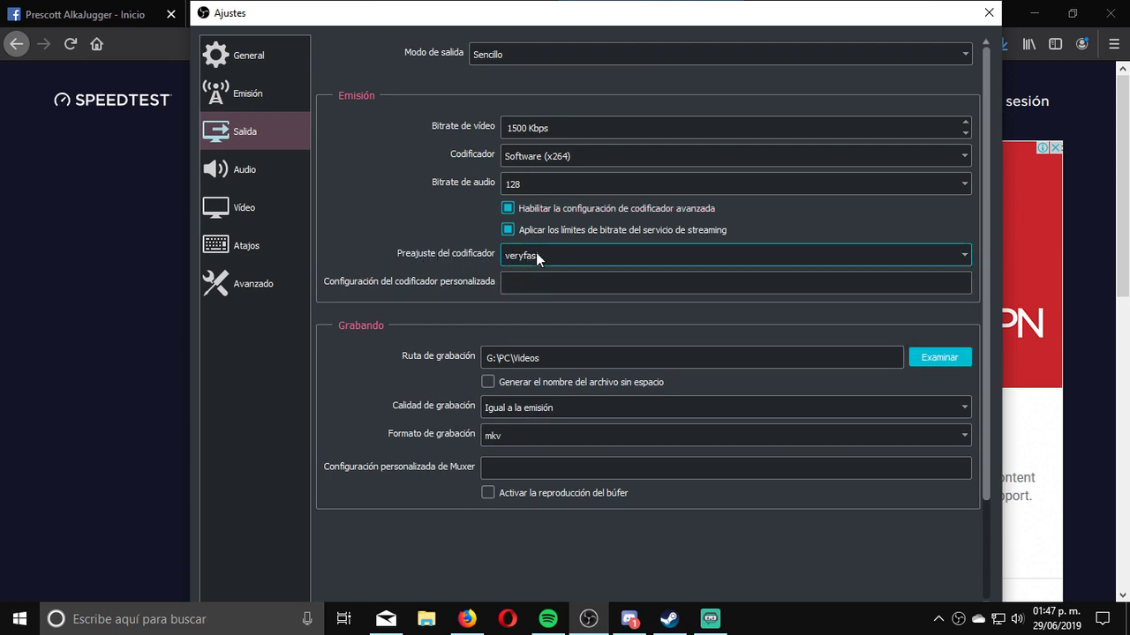
pyautogui.click(535, 256)
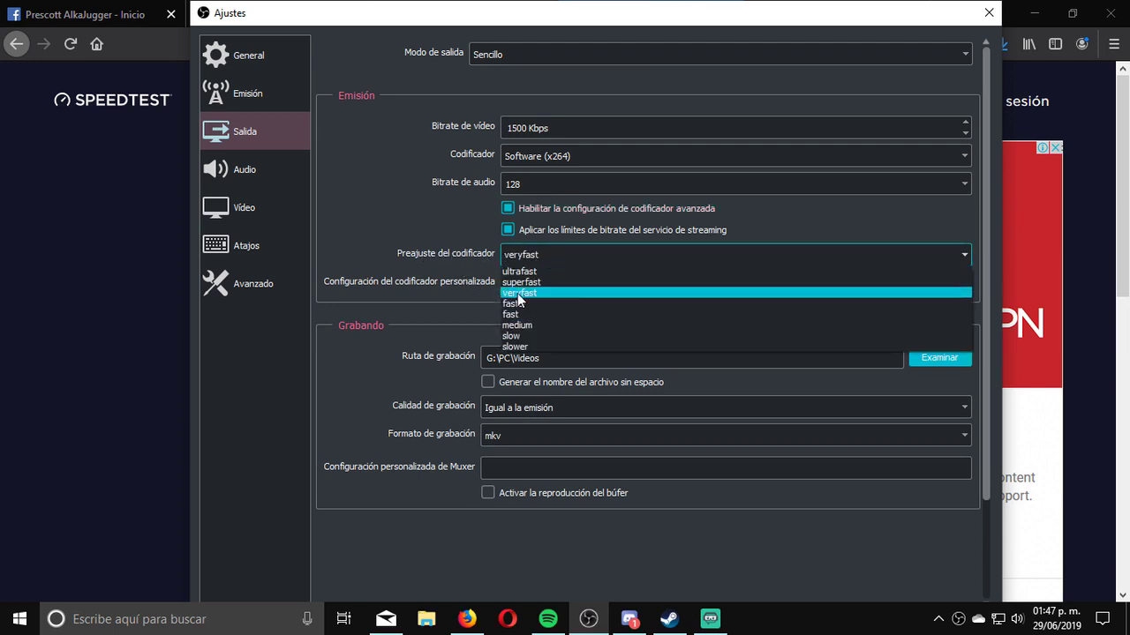
pyautogui.click(521, 293)
pyautogui.click(555, 257)
pyautogui.click(520, 253)
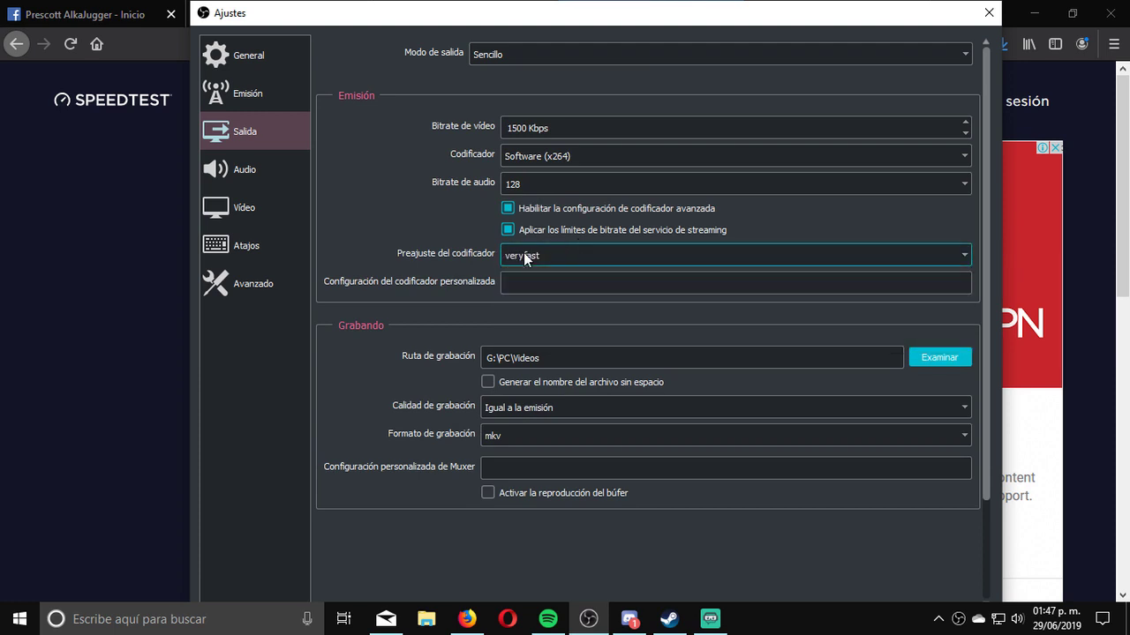
# Step: Set the streaming encoder preset to superfast and save the output settings
pyautogui.click(522, 256)
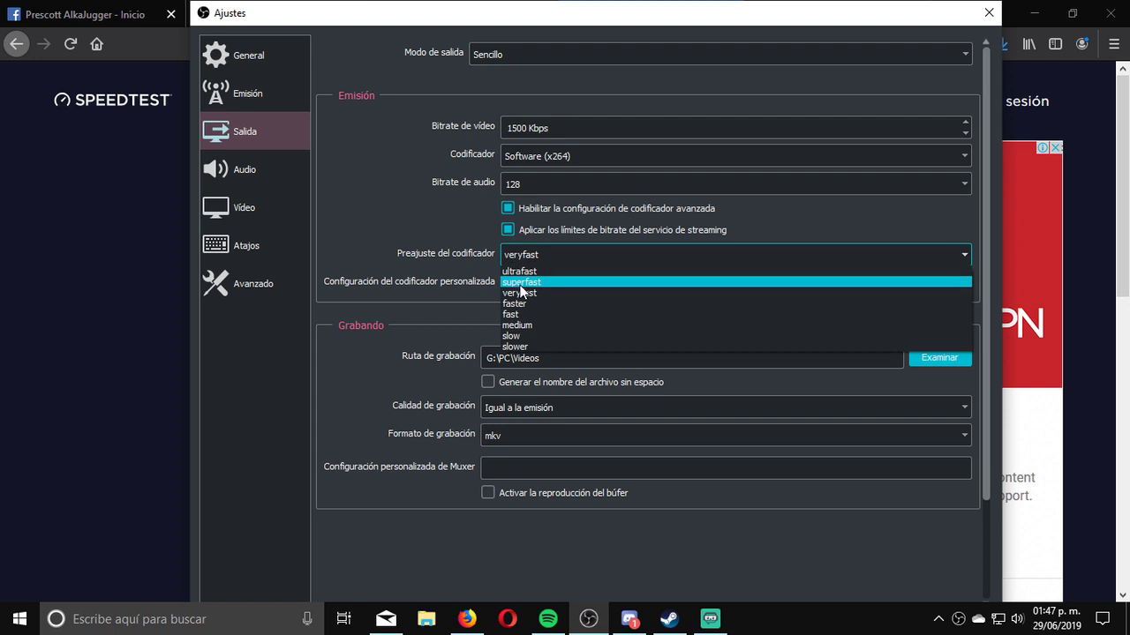
pyautogui.click(521, 283)
pyautogui.click(572, 259)
pyautogui.click(574, 258)
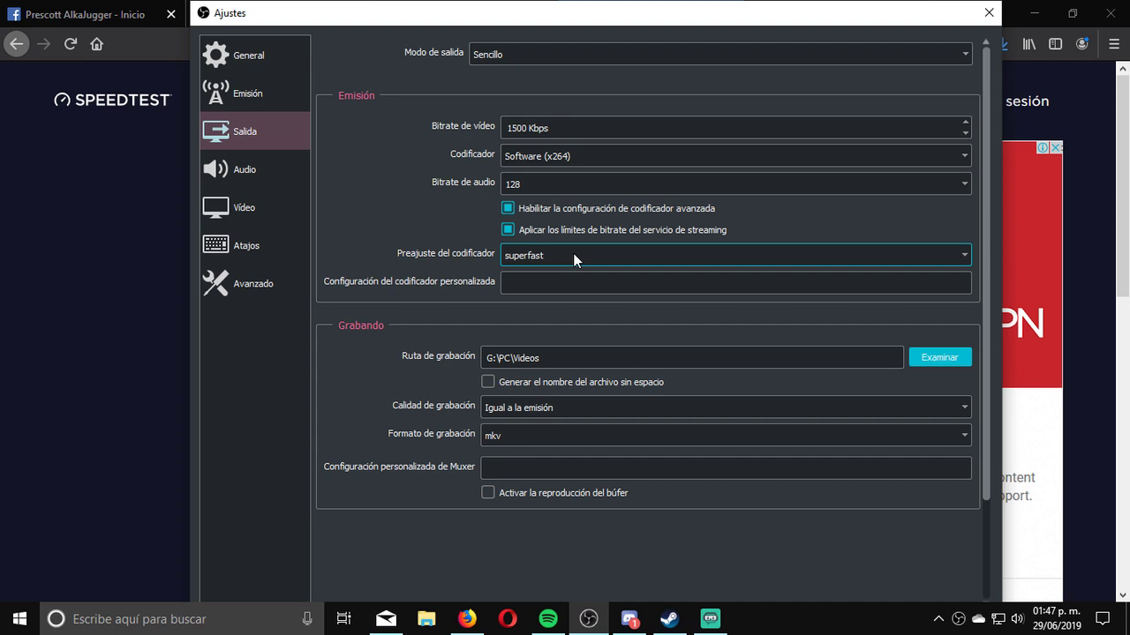
pyautogui.click(573, 259)
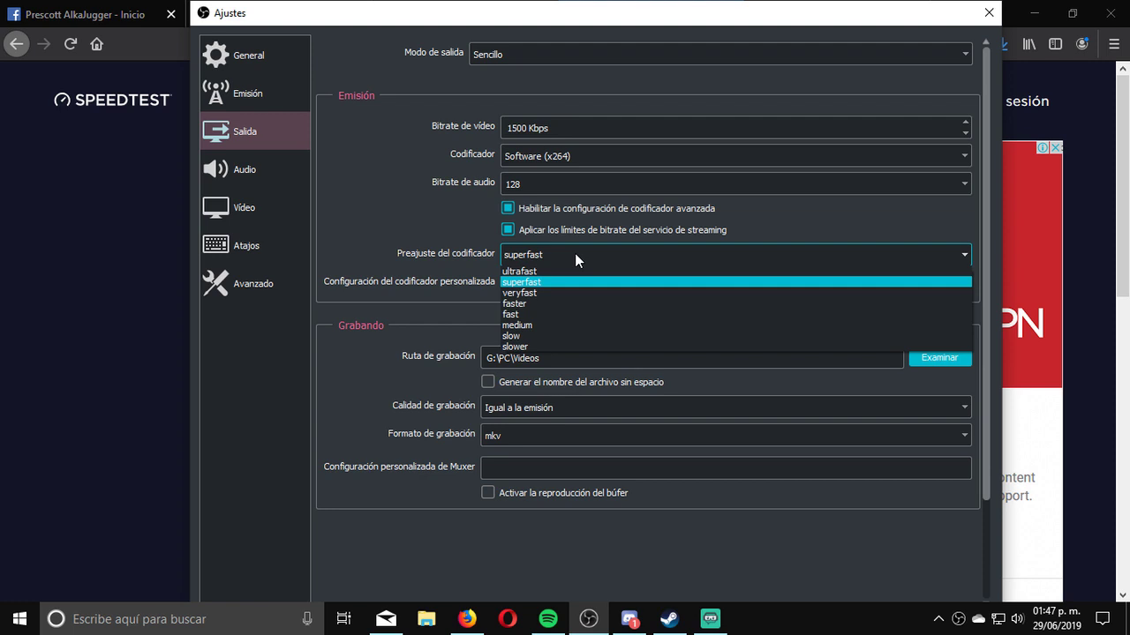
pyautogui.click(574, 258)
pyautogui.click(524, 262)
pyautogui.click(529, 253)
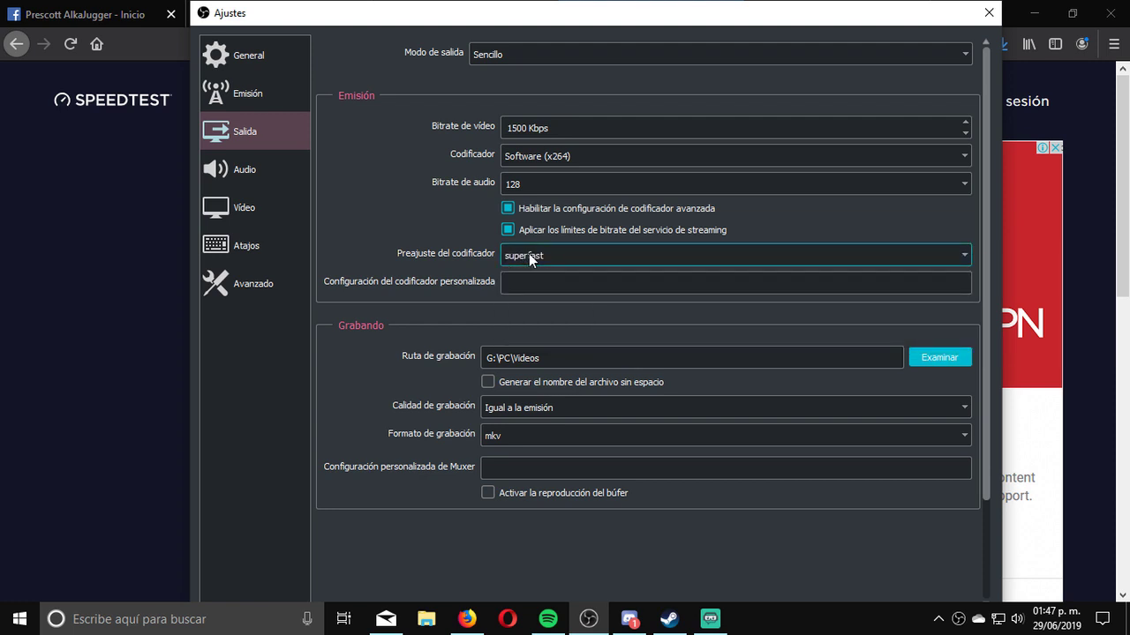
pyautogui.click(529, 254)
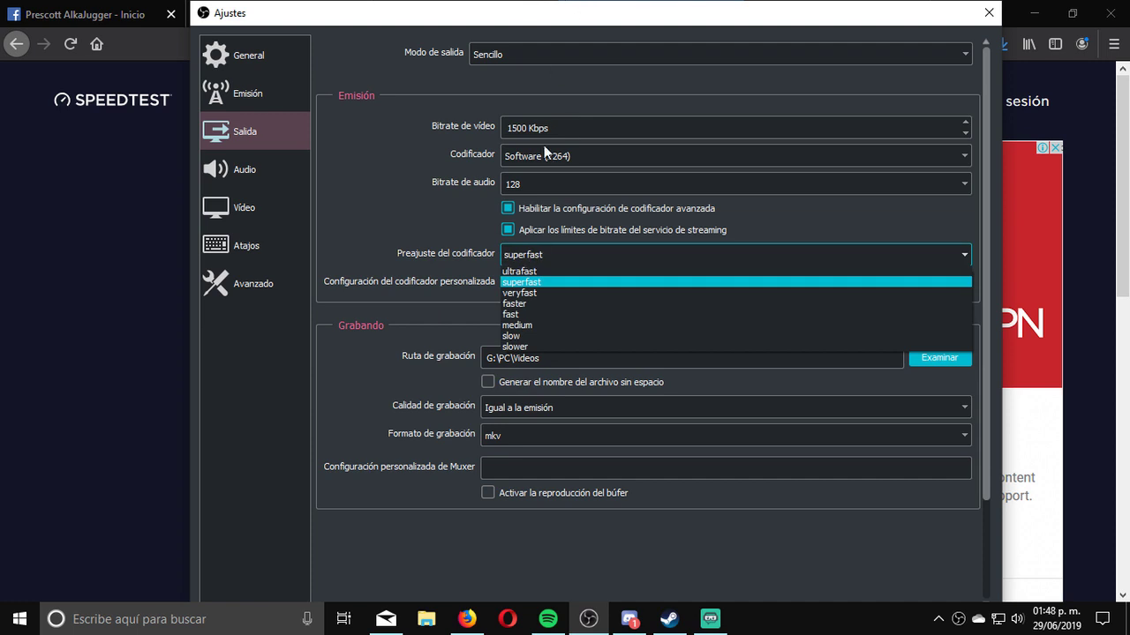
pyautogui.click(517, 284)
pyautogui.moveTo(560, 7); pyautogui.dragTo(494, 0)
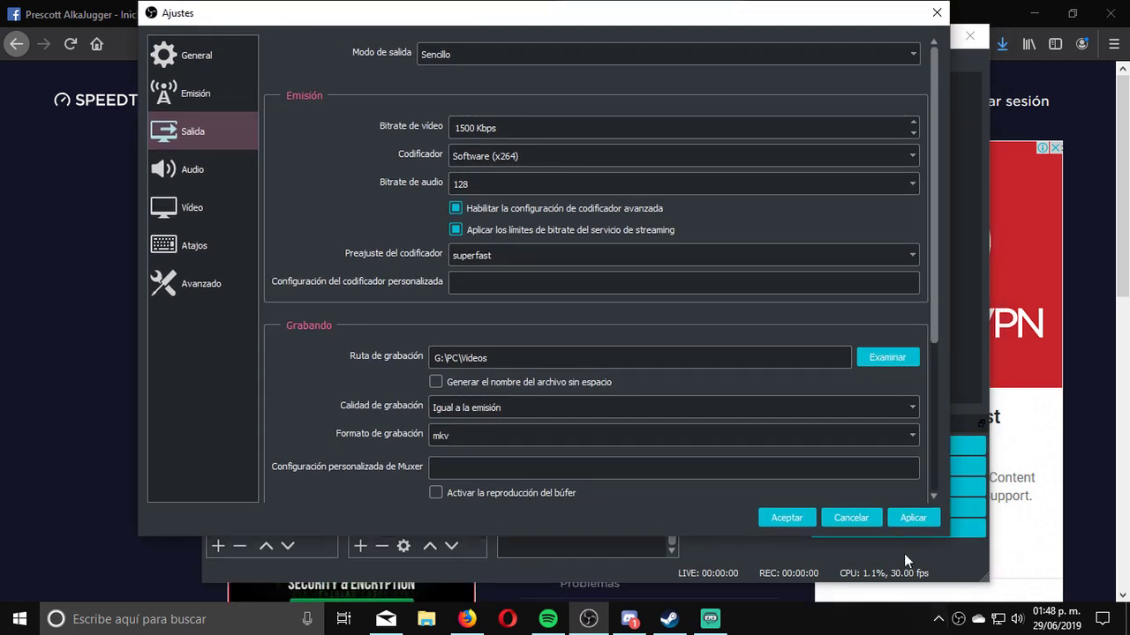
pyautogui.click(913, 523)
pyautogui.click(775, 517)
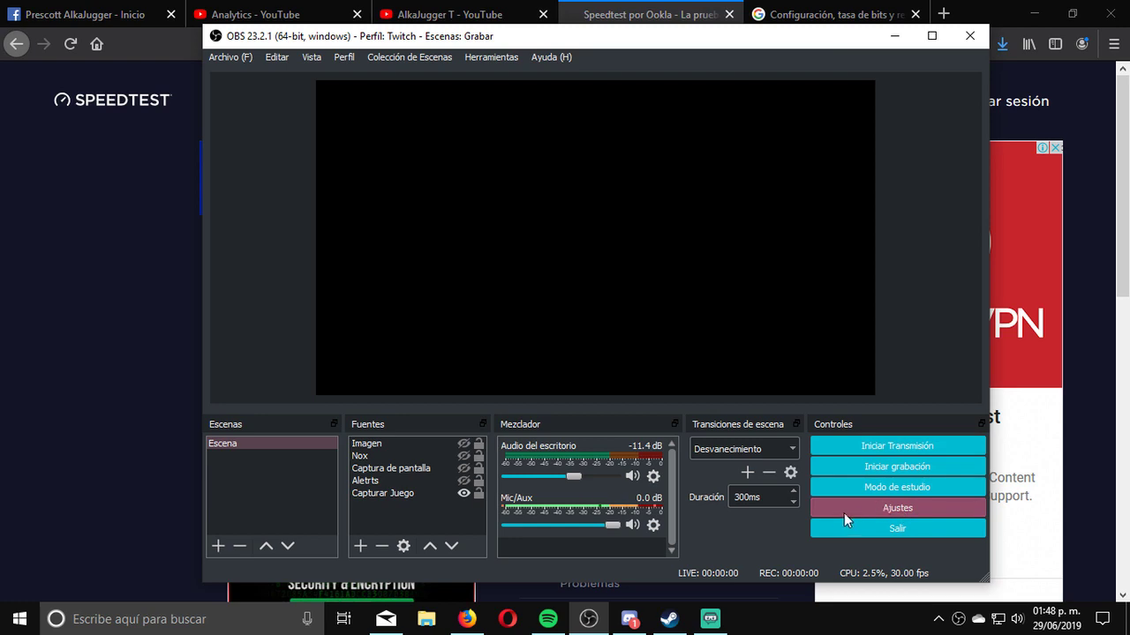
# Step: Reopen the output settings and set the streaming encoder preset to ultrafast
pyautogui.click(874, 500)
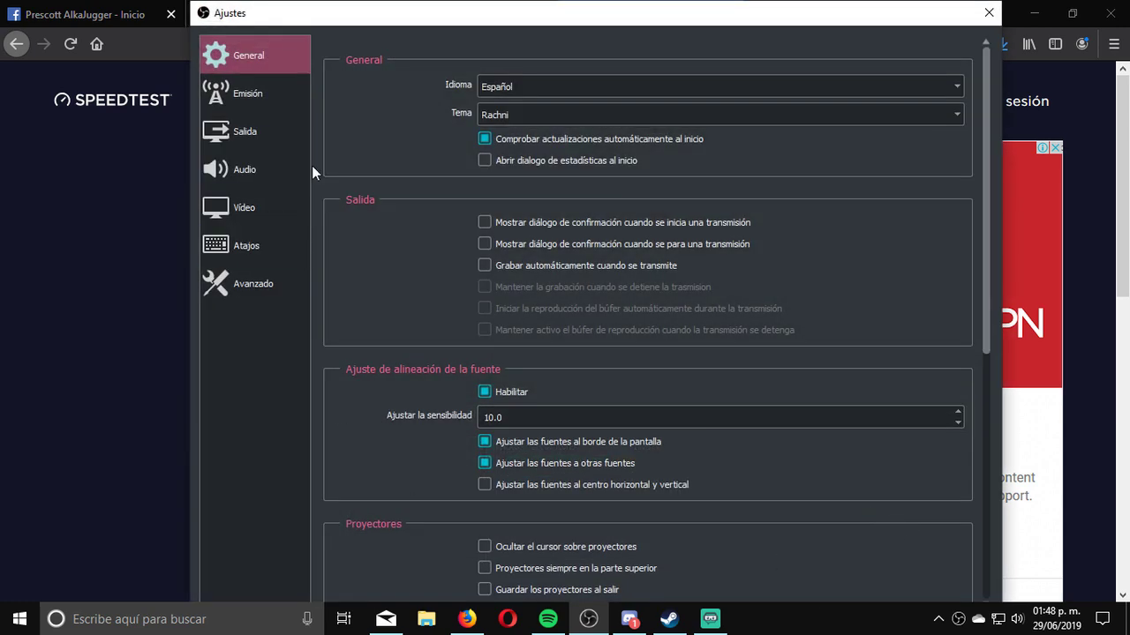
pyautogui.click(246, 128)
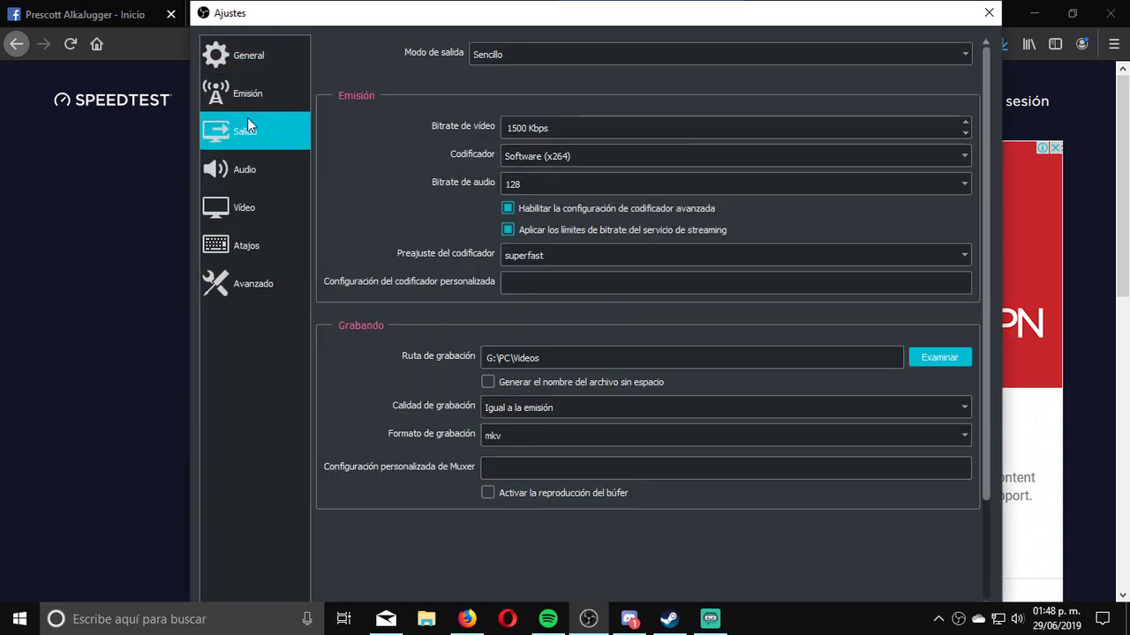
pyautogui.click(516, 255)
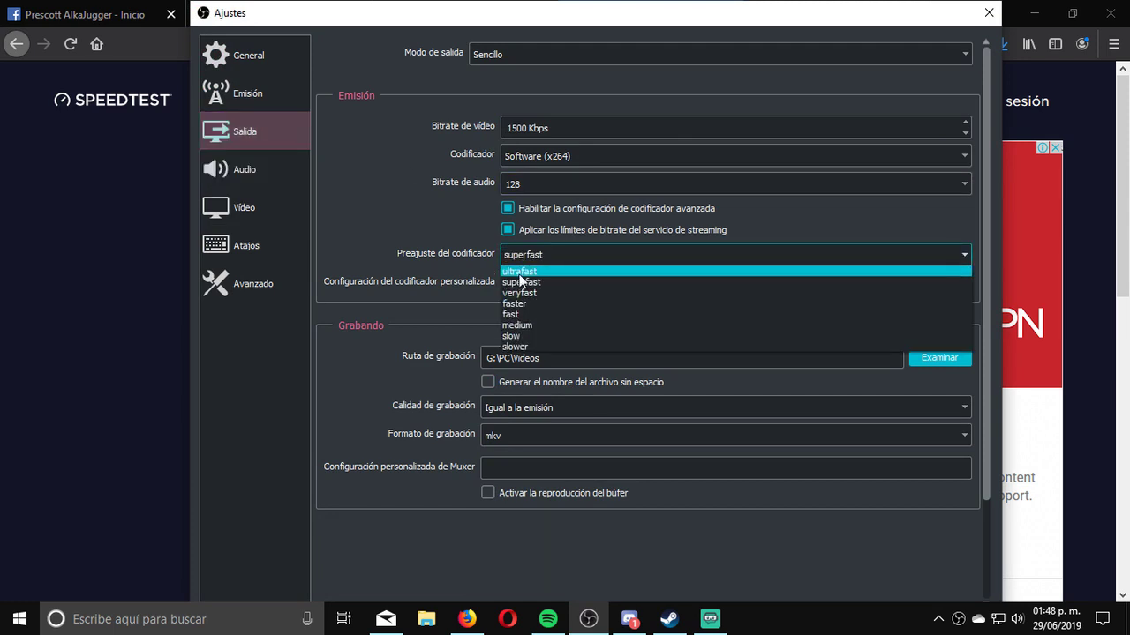
pyautogui.click(516, 272)
pyautogui.moveTo(483, 5); pyautogui.dragTo(516, 36)
pyautogui.click(565, 298)
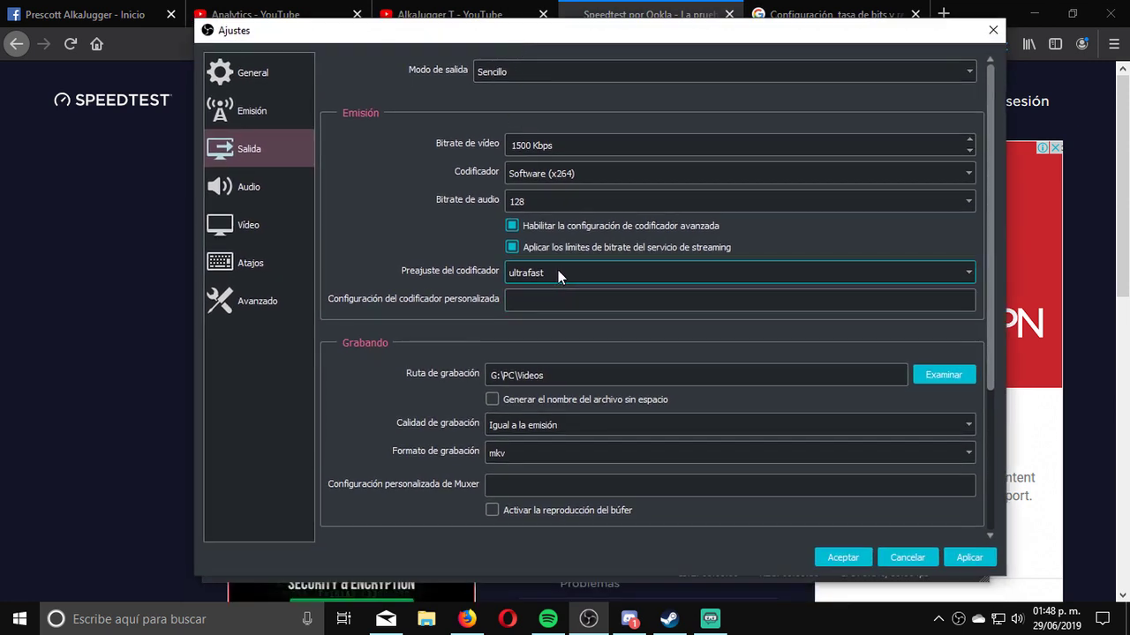
pyautogui.click(557, 270)
pyautogui.click(558, 270)
pyautogui.click(541, 272)
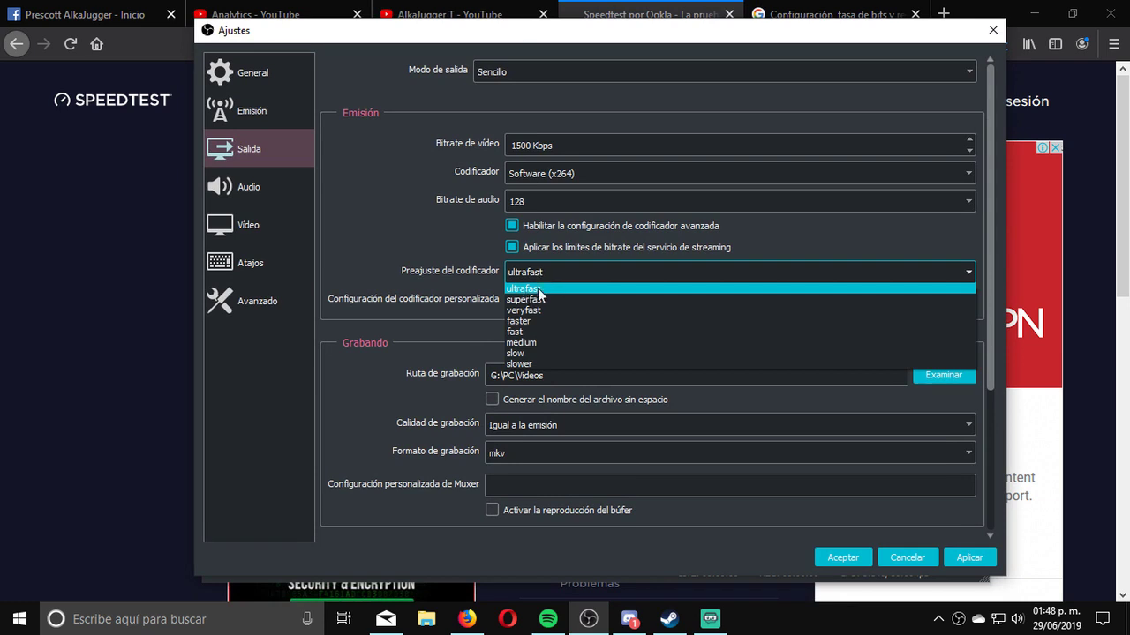
pyautogui.click(550, 271)
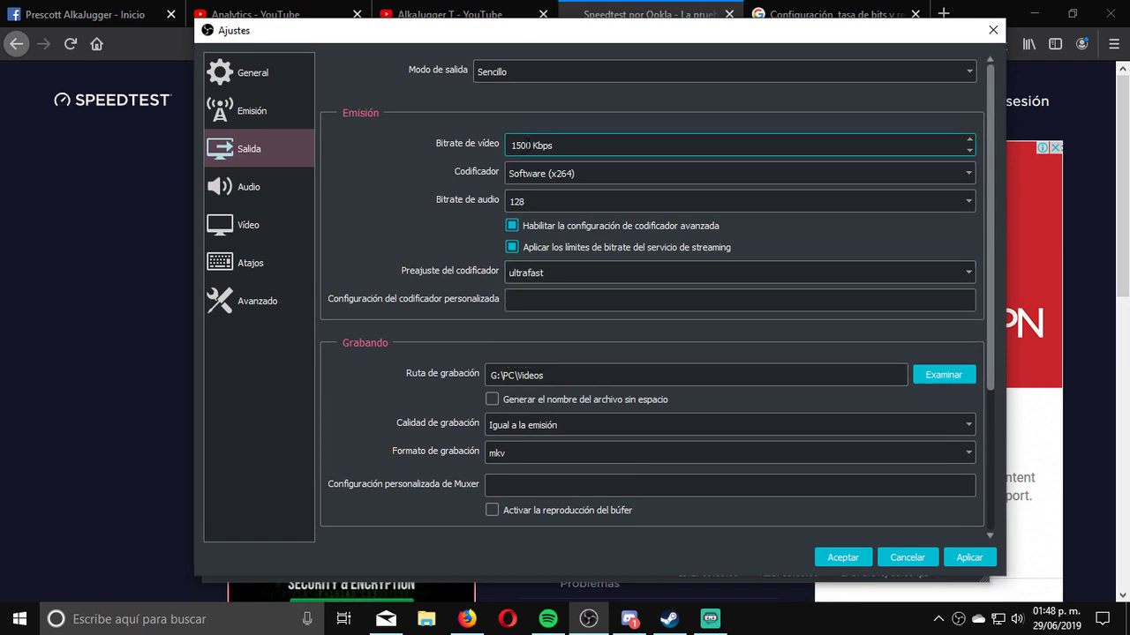
# Step: Try a video bitrate of 9000 Kbps together with the ultrafast encoder preset
pyautogui.moveTo(533, 145); pyautogui.dragTo(499, 141)
pyautogui.write('9000')
pyautogui.click(535, 275)
pyautogui.click(534, 289)
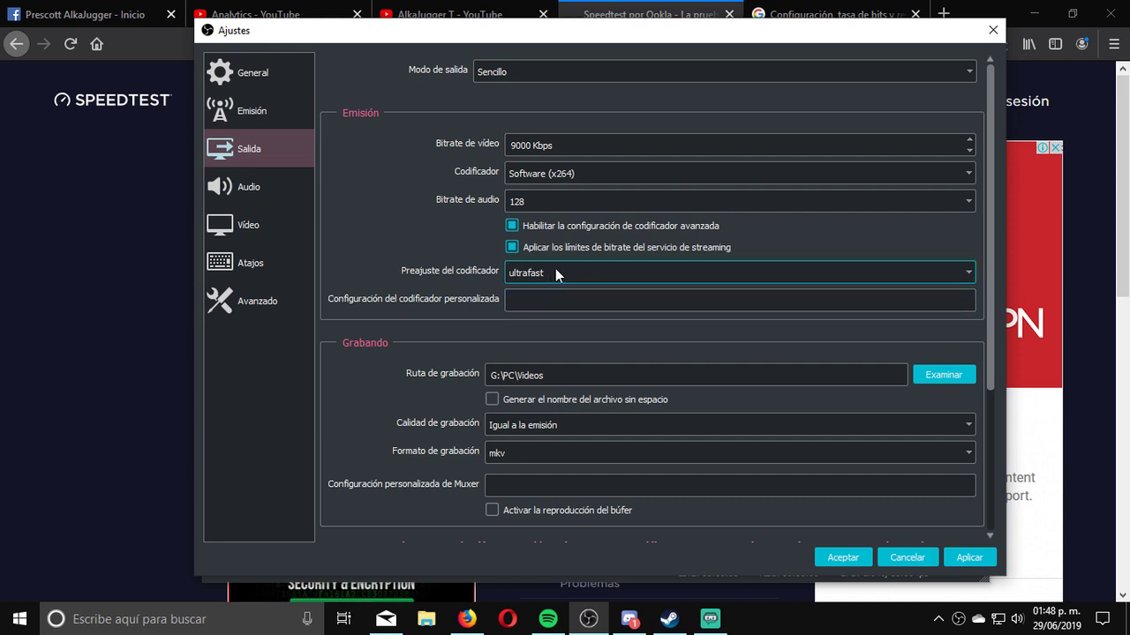
# Step: Return the video bitrate to 1500 Kbps and save the output settings with the ultrafast preset
pyautogui.click(542, 274)
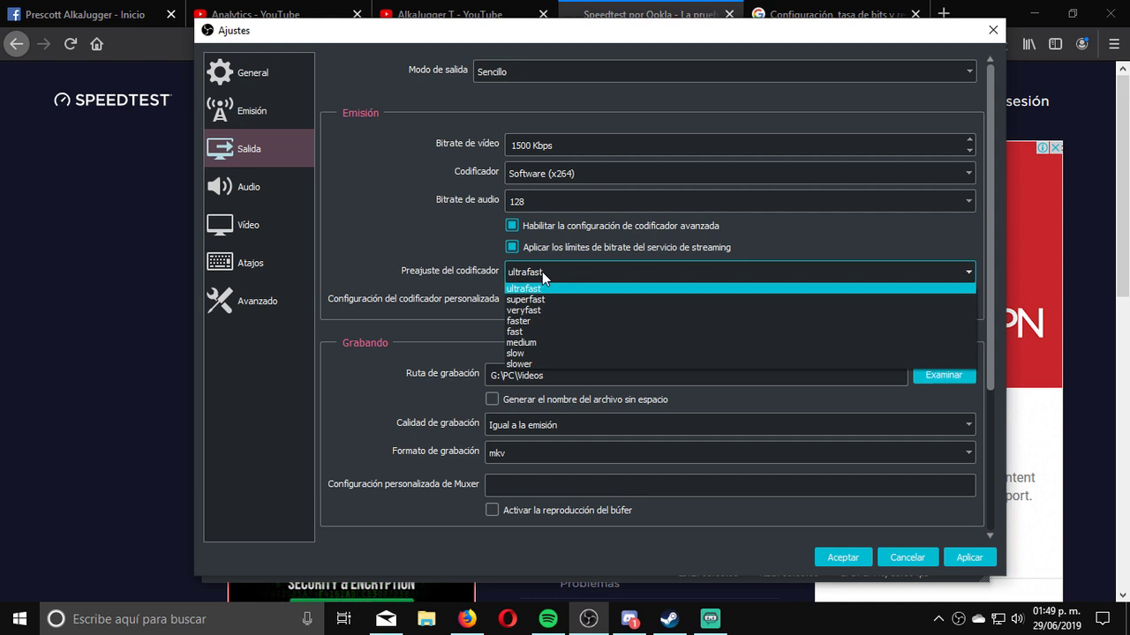
pyautogui.click(542, 272)
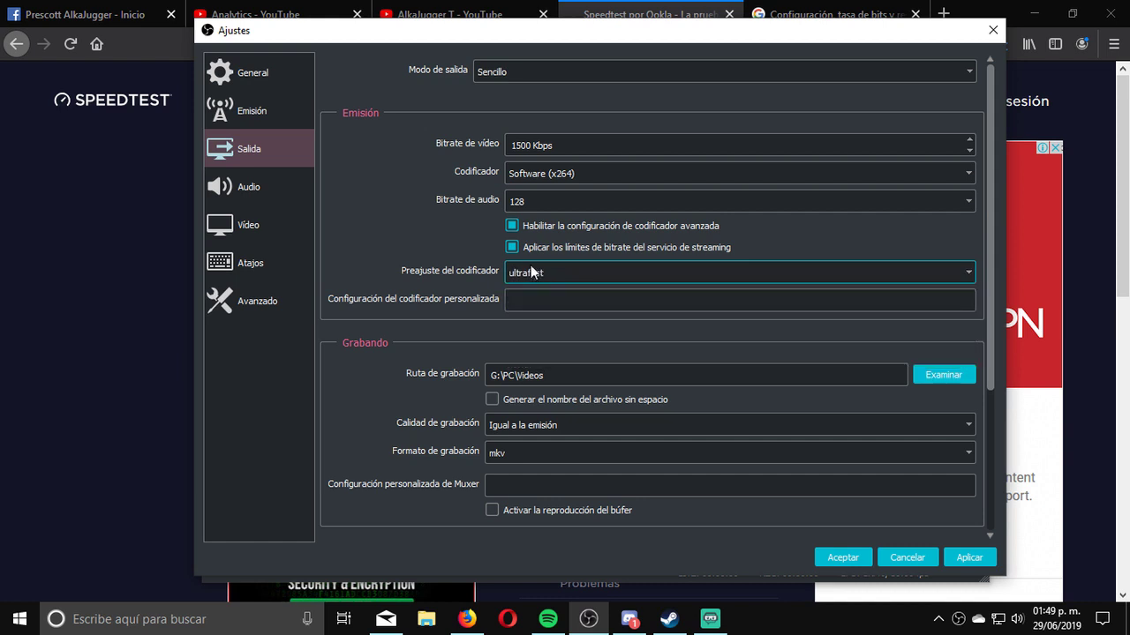
pyautogui.click(550, 271)
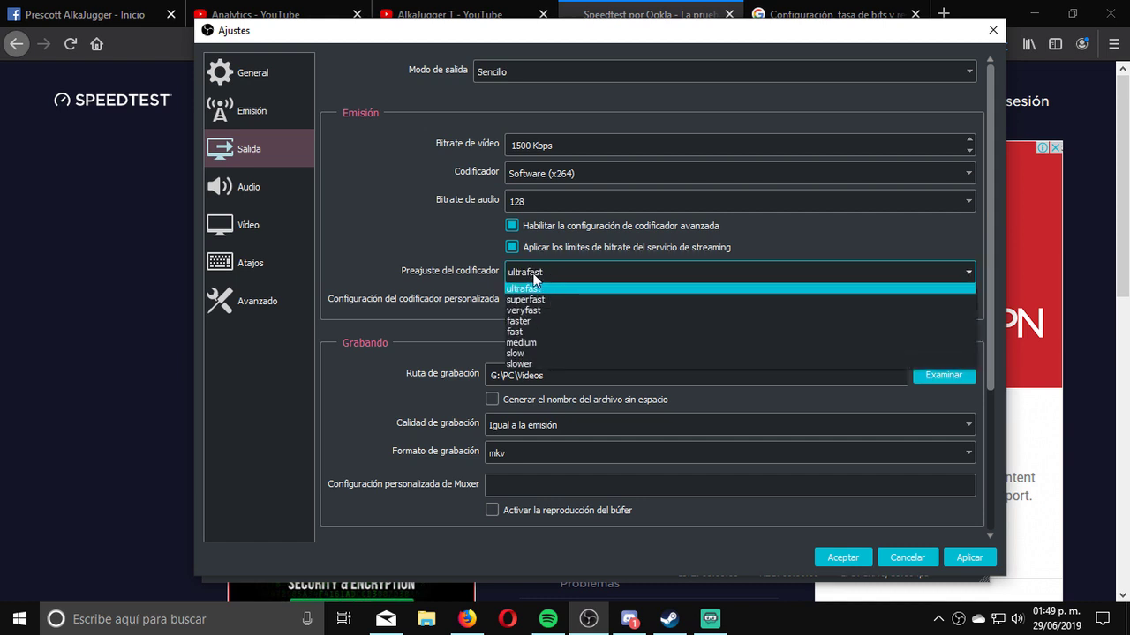
pyautogui.click(547, 267)
pyautogui.click(966, 556)
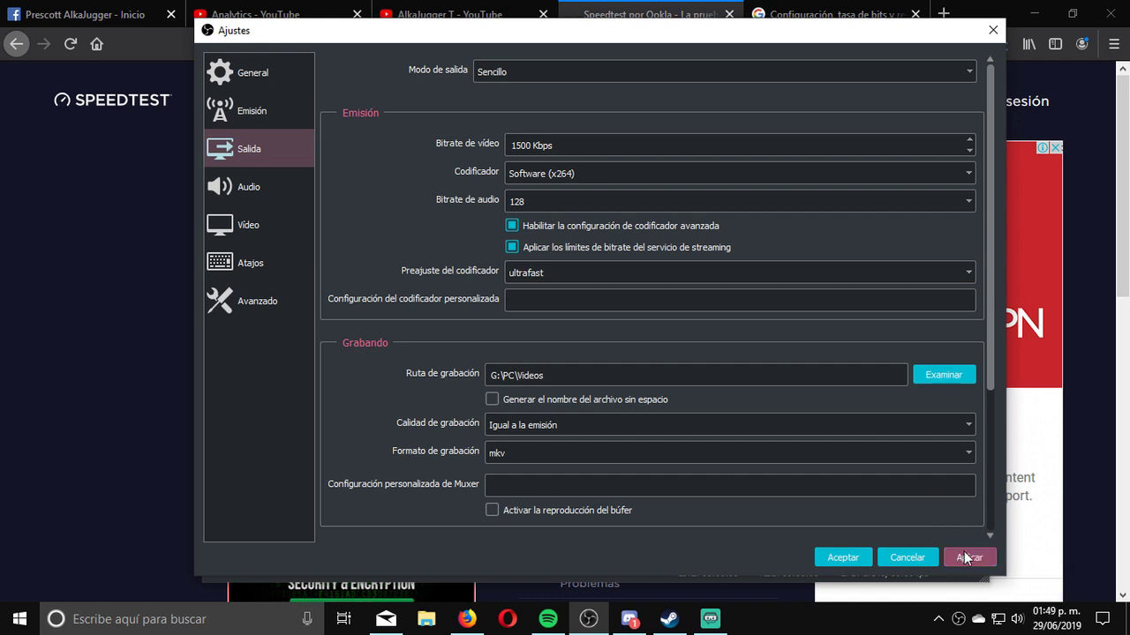
pyautogui.click(838, 558)
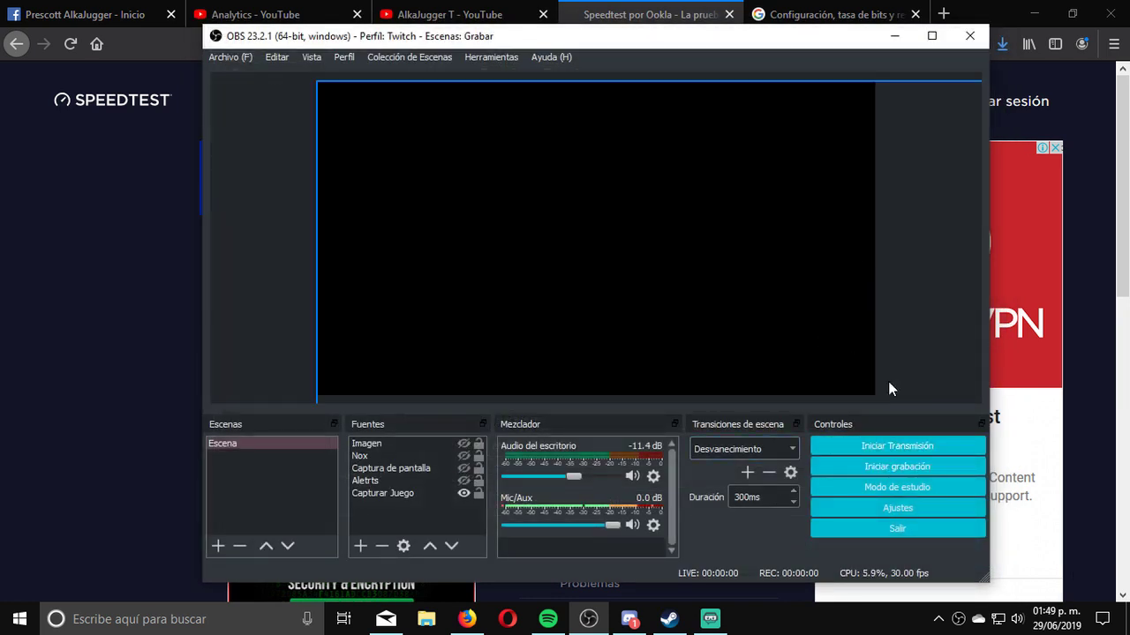
# Step: Open the advanced settings, set the process priority to Mayor a Normal, and apply it
pyautogui.click(875, 507)
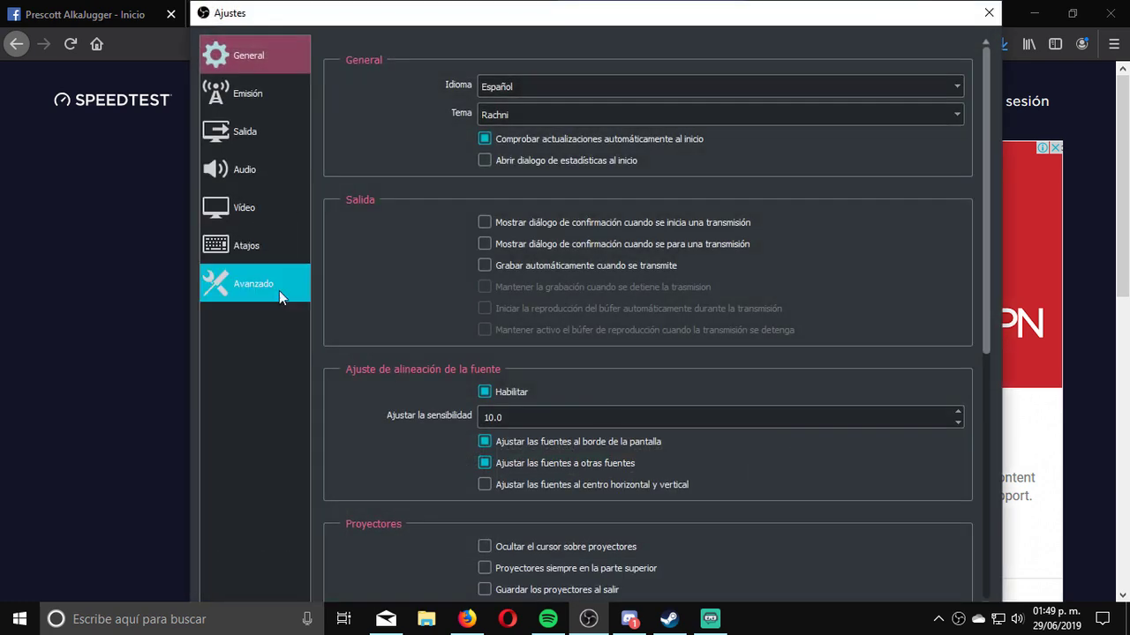
pyautogui.click(255, 286)
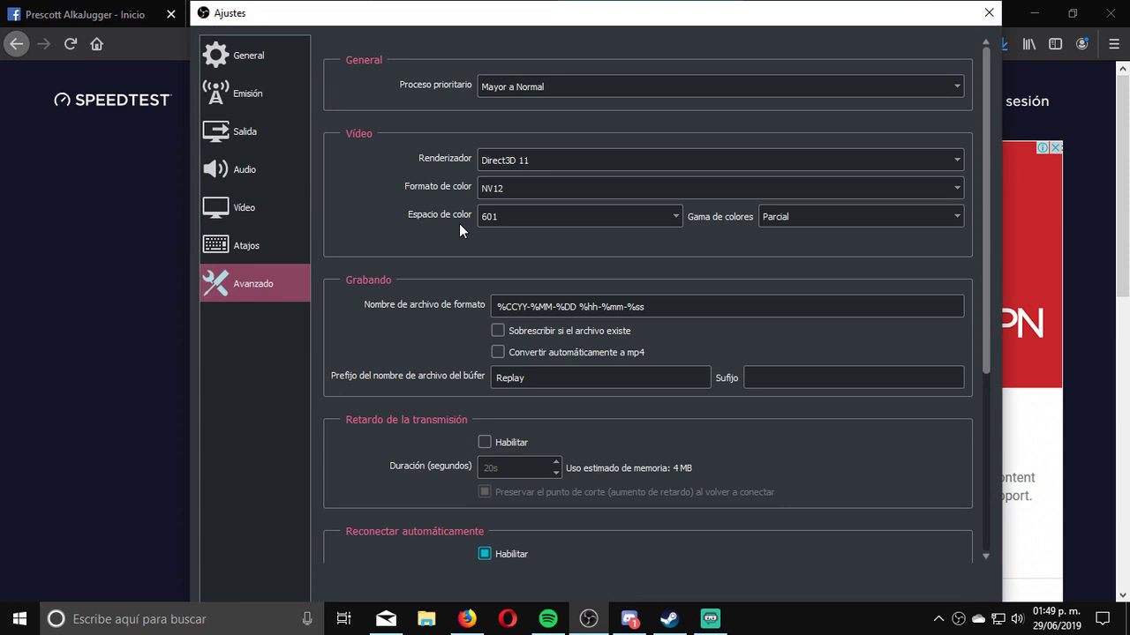
pyautogui.click(500, 86)
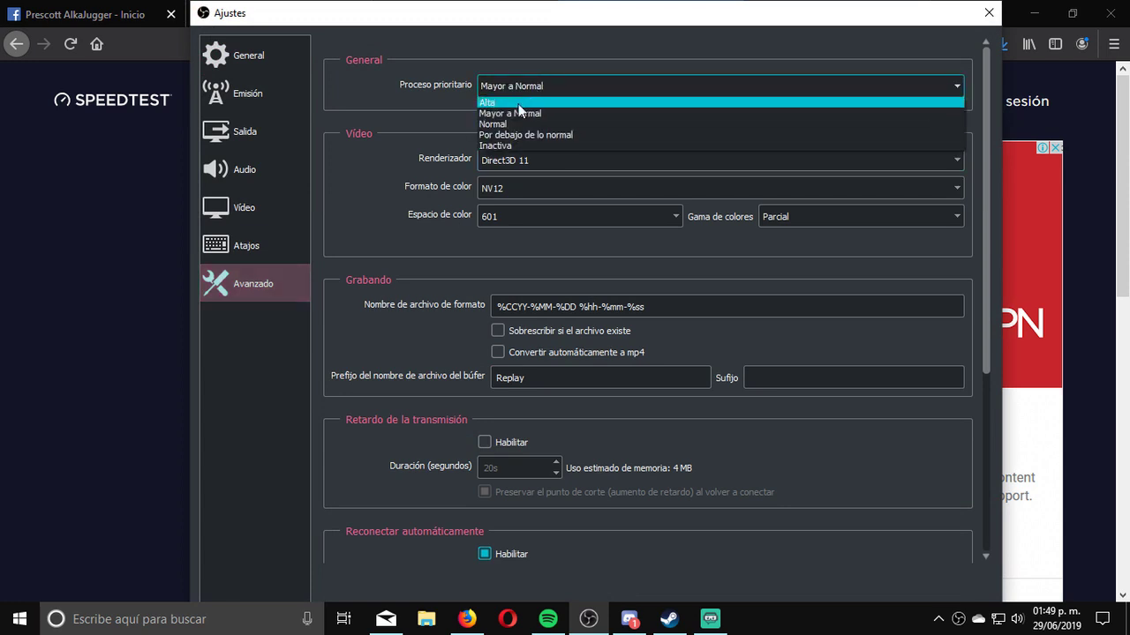
pyautogui.click(494, 124)
pyautogui.click(526, 88)
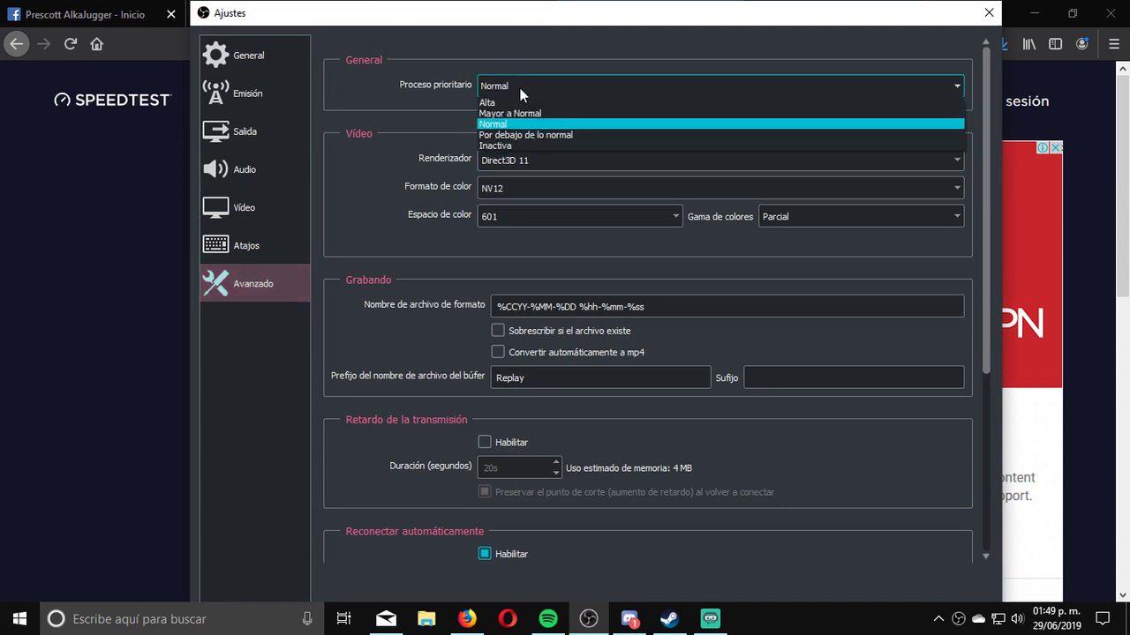
pyautogui.click(496, 114)
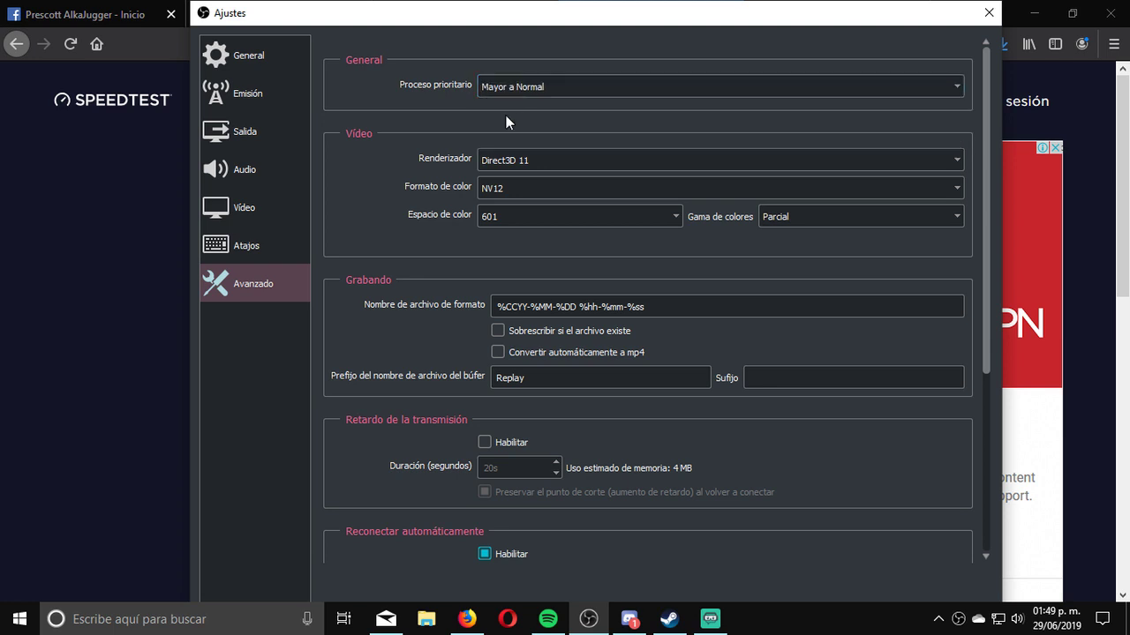
pyautogui.moveTo(499, 14); pyautogui.dragTo(467, 27)
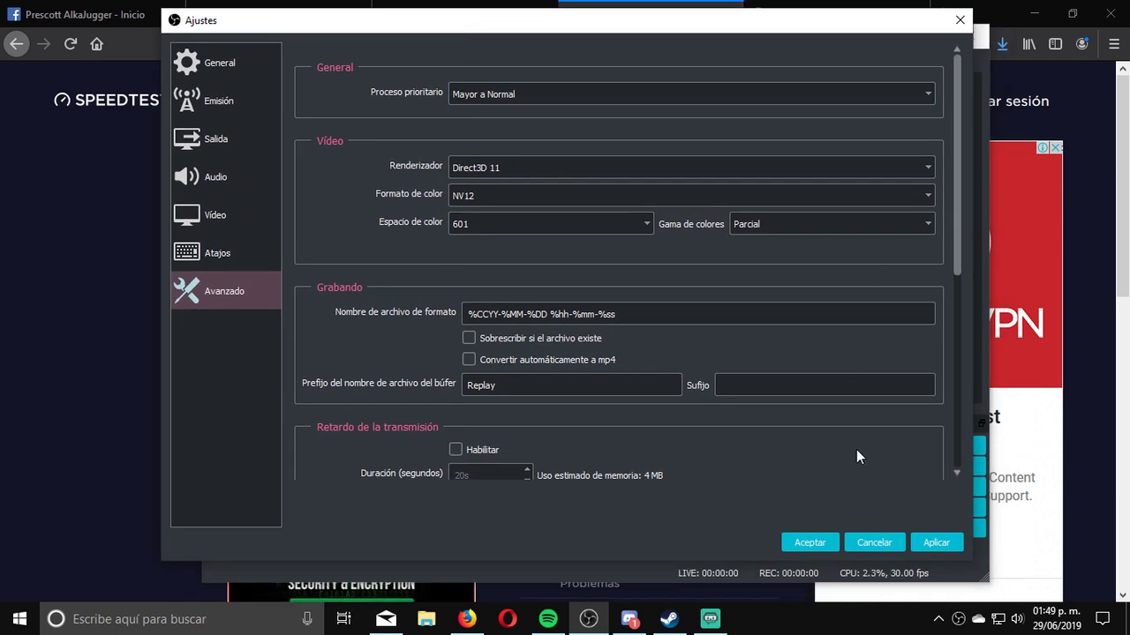
pyautogui.click(937, 544)
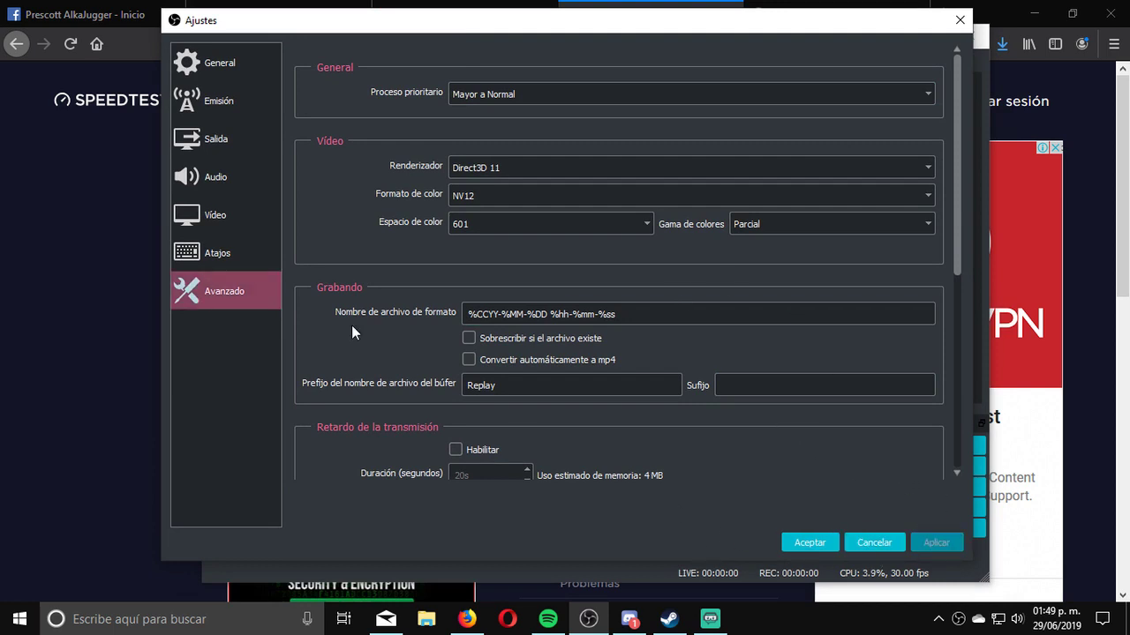
# Step: Review the video resolution and frame rate settings and close the settings window
pyautogui.click(227, 217)
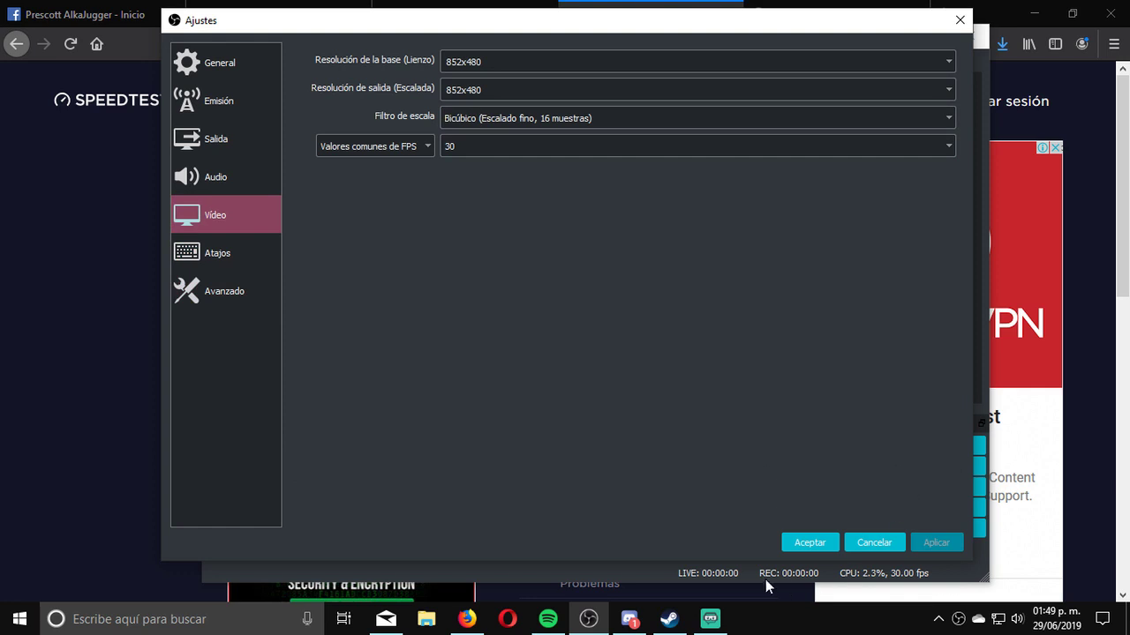
pyautogui.click(808, 543)
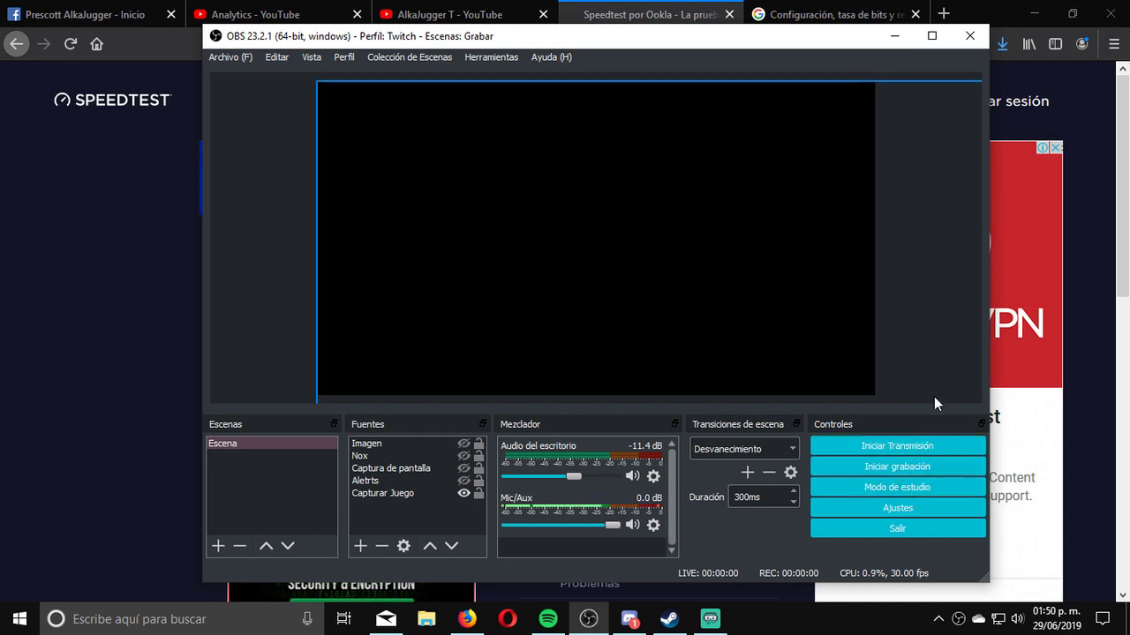
pyautogui.click(891, 466)
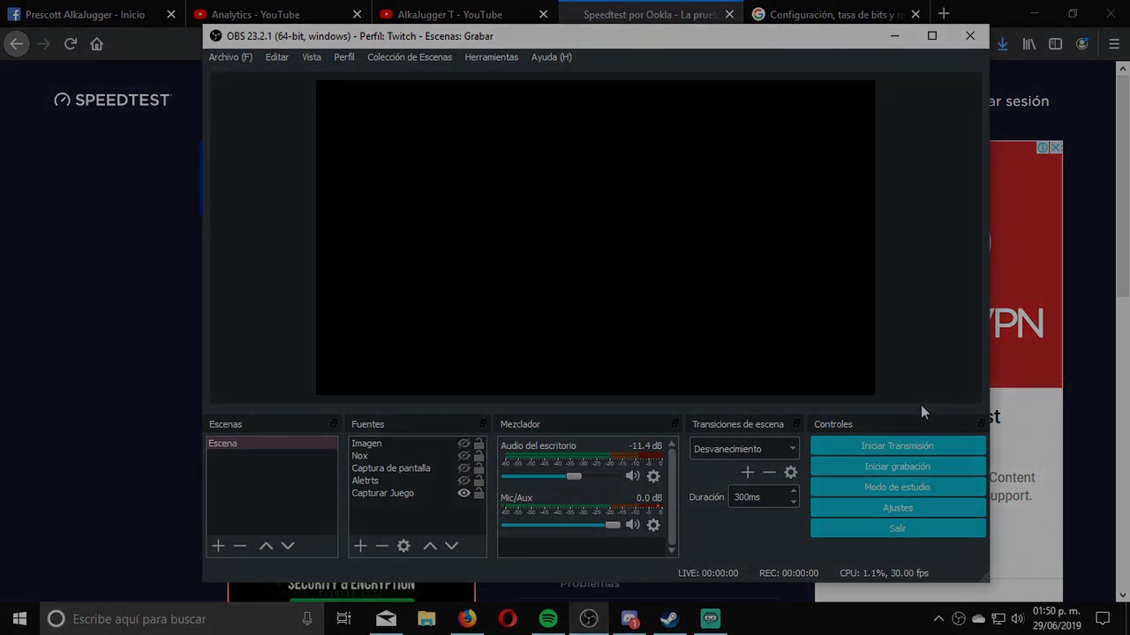